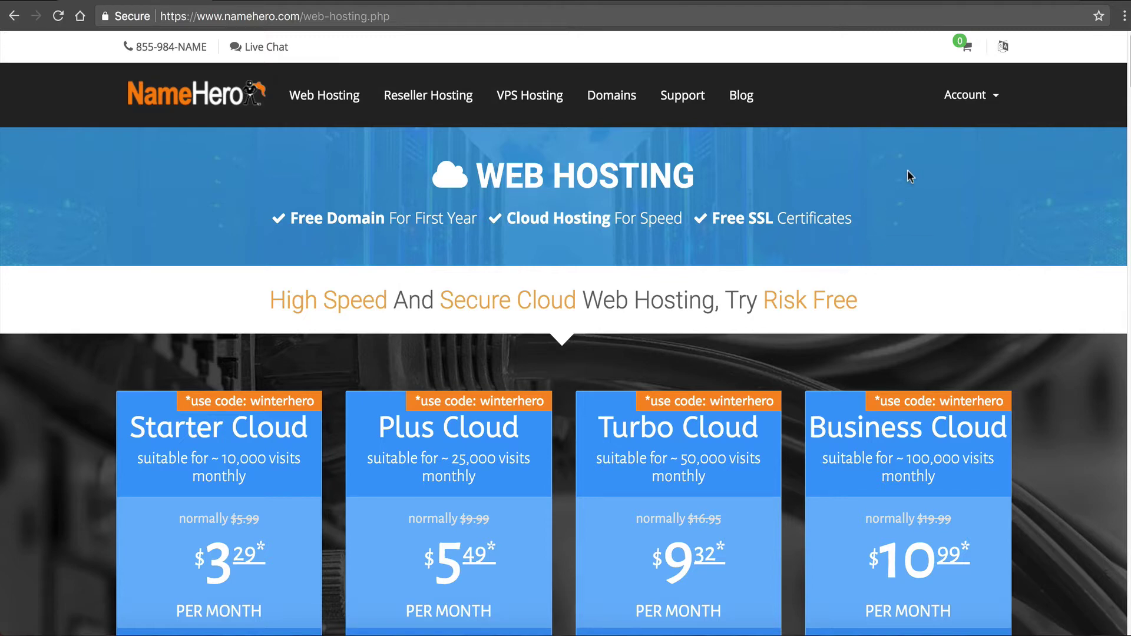
Step: Log in to the NameHero client area and open cPanel for the keydiets.com Plus Cloud hosting service
click(954, 95)
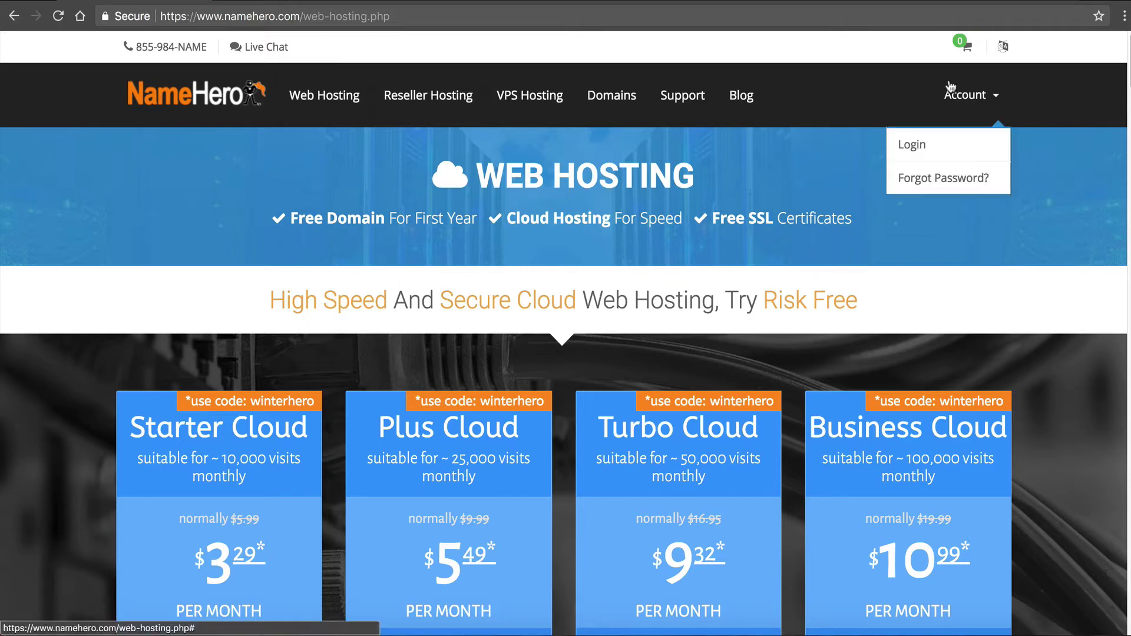
click(955, 141)
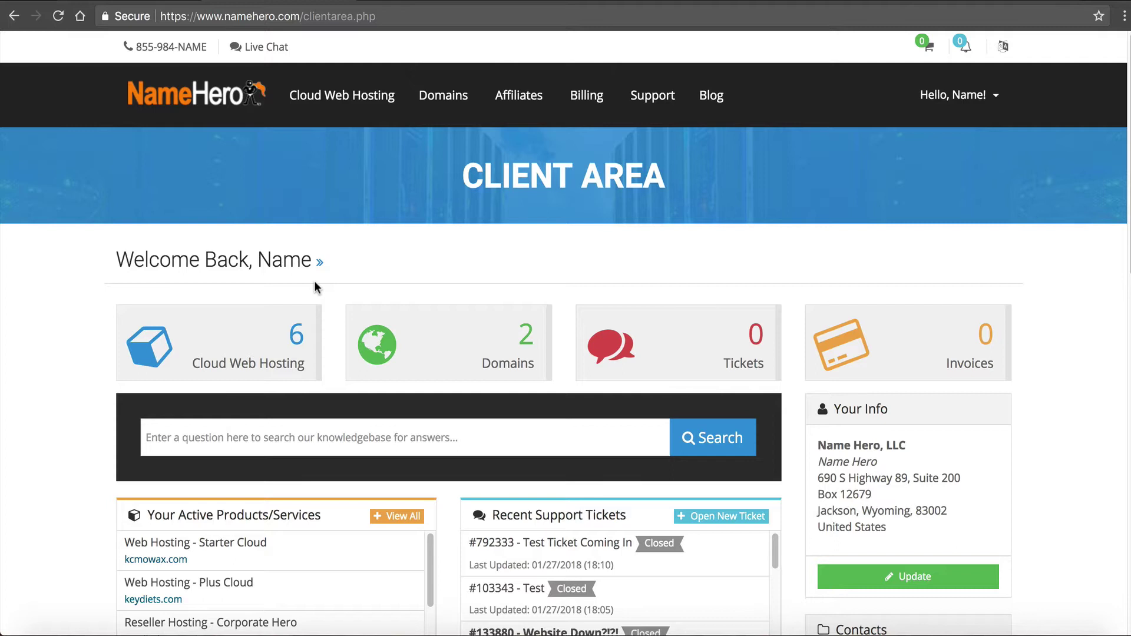
click(283, 335)
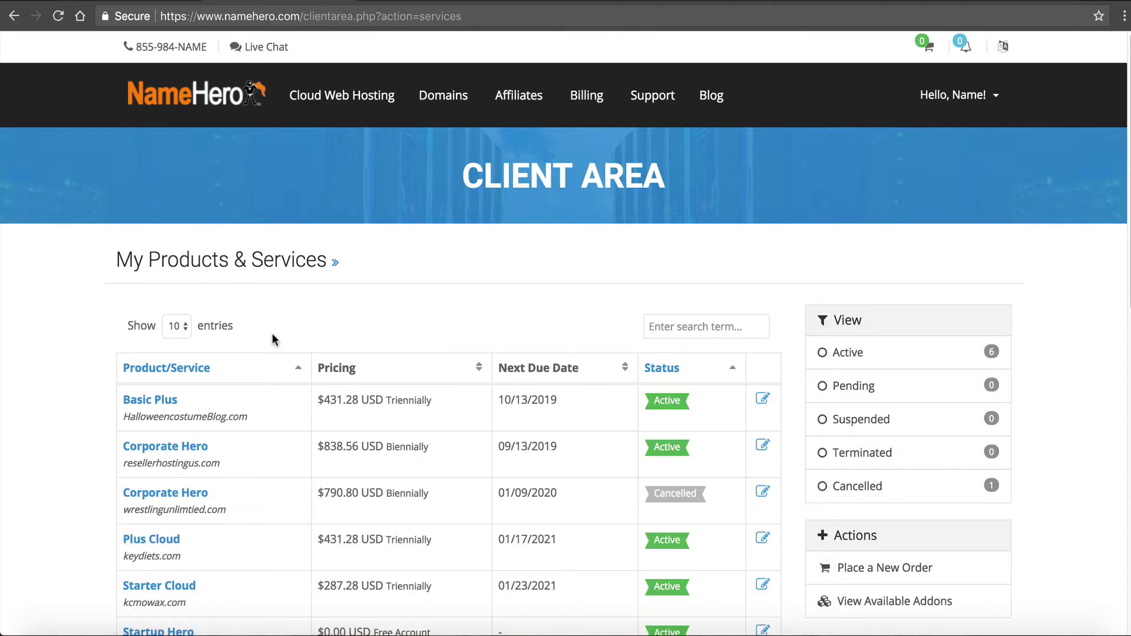
click(163, 540)
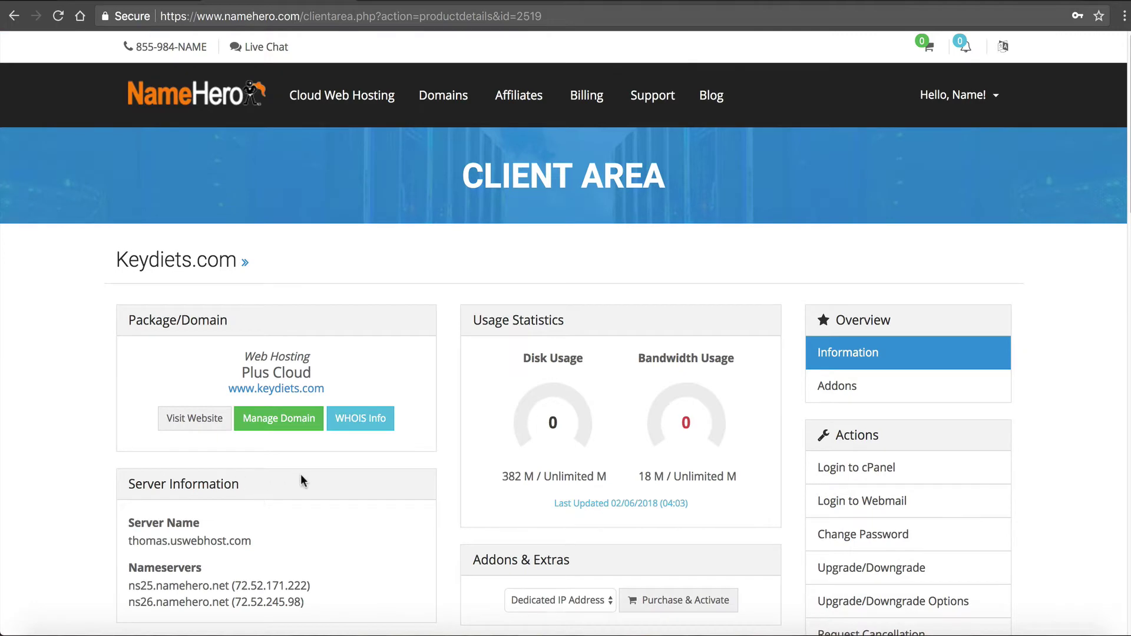
click(864, 467)
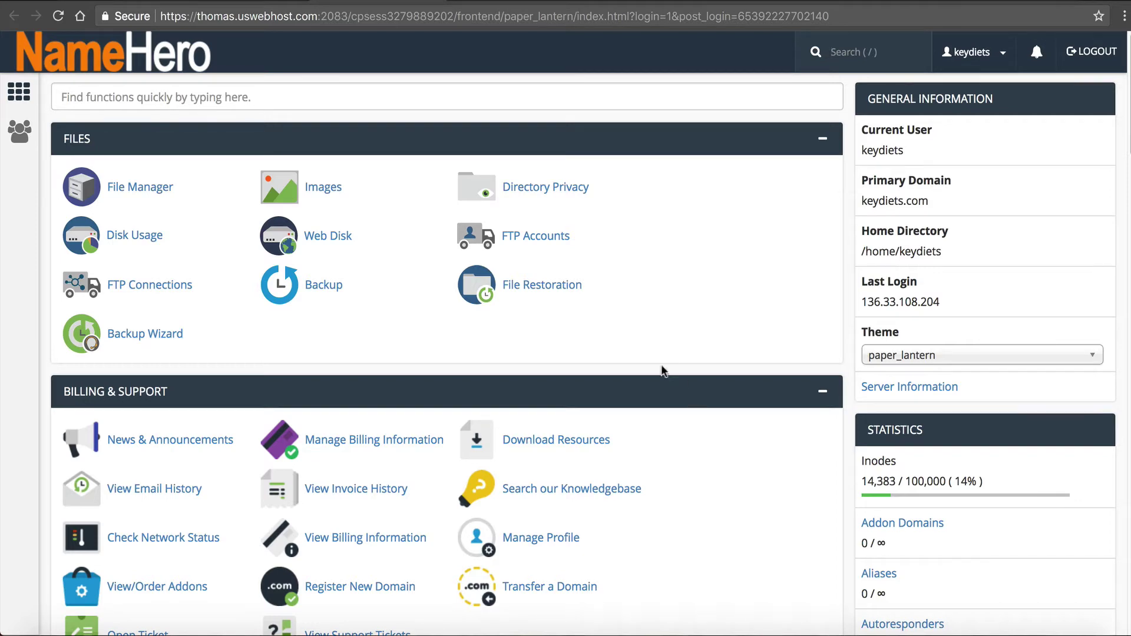
Step: Open WordPress in the Softaculous Apps Installer and go to its list of current installations
scroll(601, 378, down, 15)
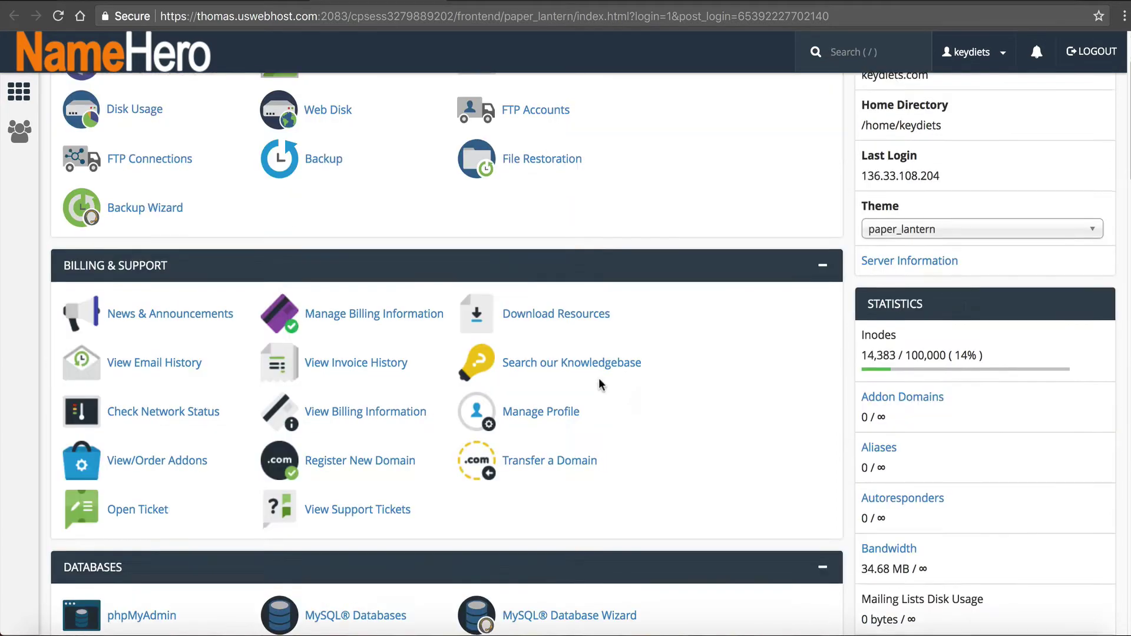
scroll(605, 395, down, 20)
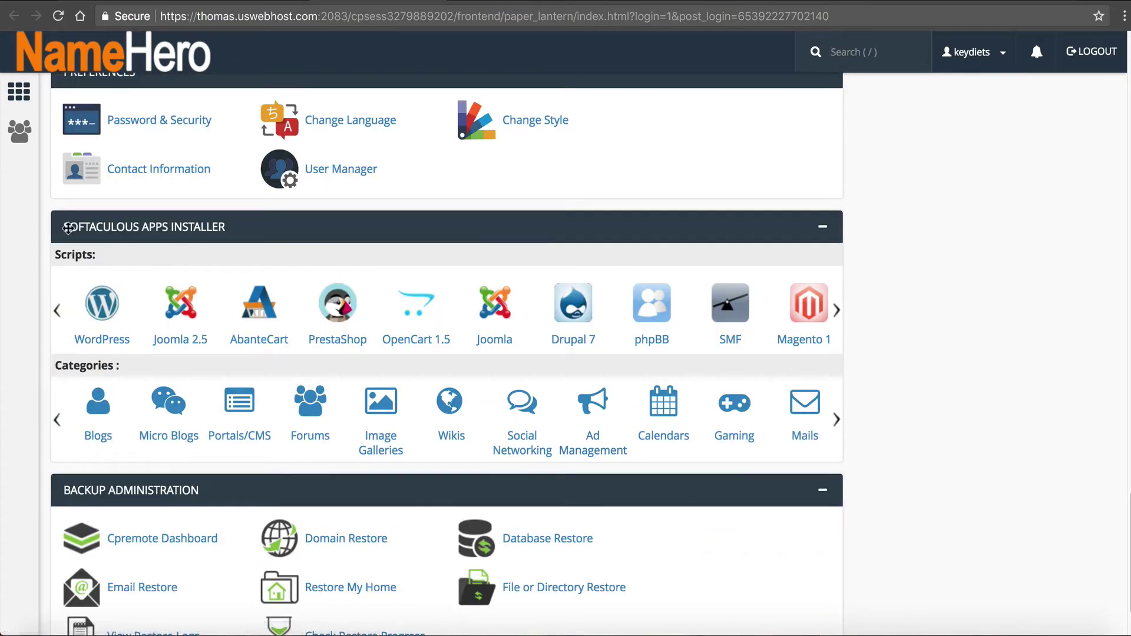
click(108, 339)
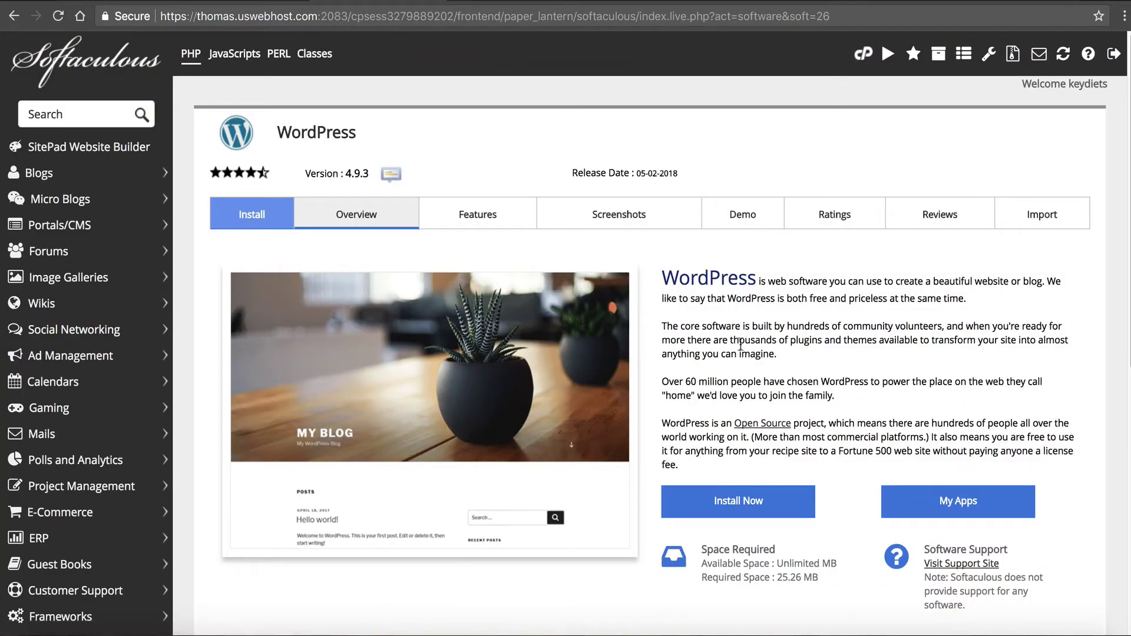
scroll(748, 330, down, 2)
scroll(734, 340, down, 5)
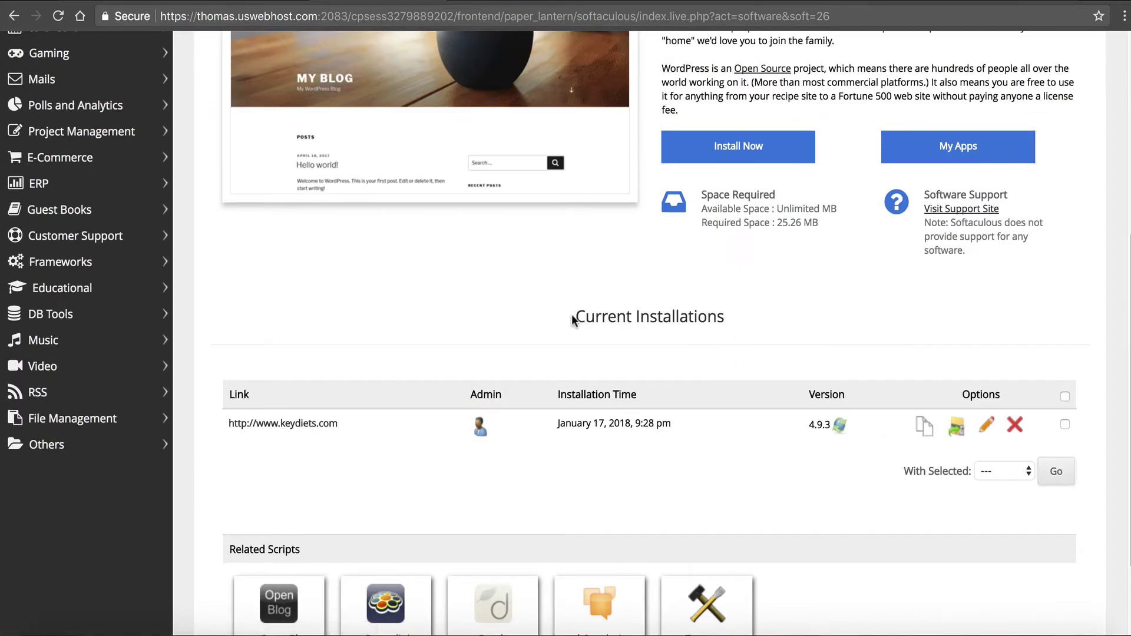
drag(574, 320, 748, 313)
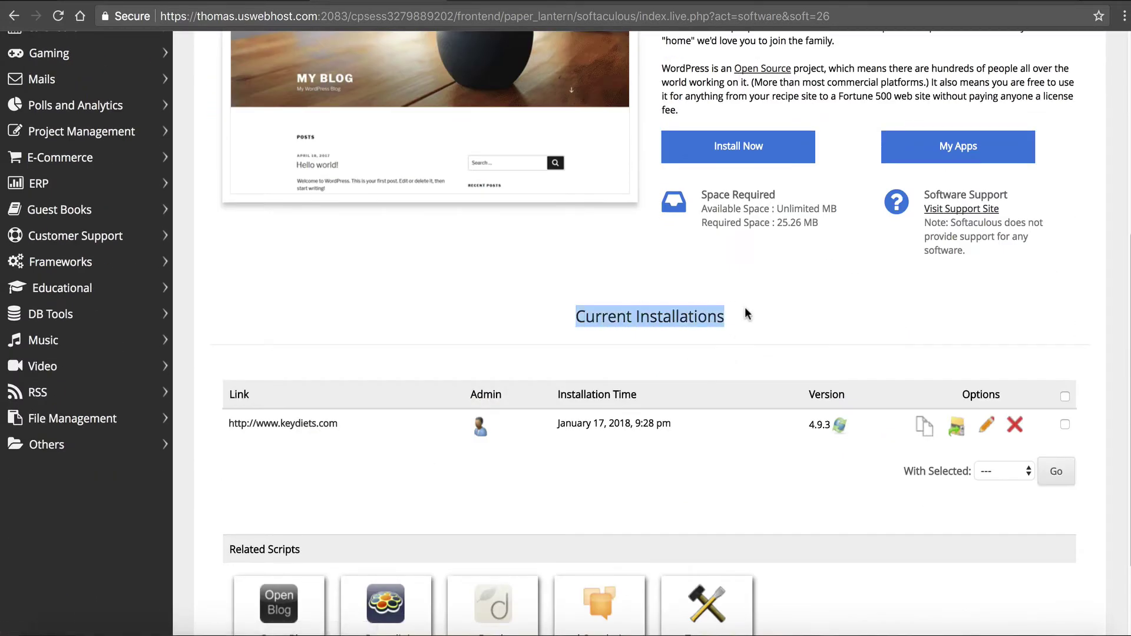
click(735, 316)
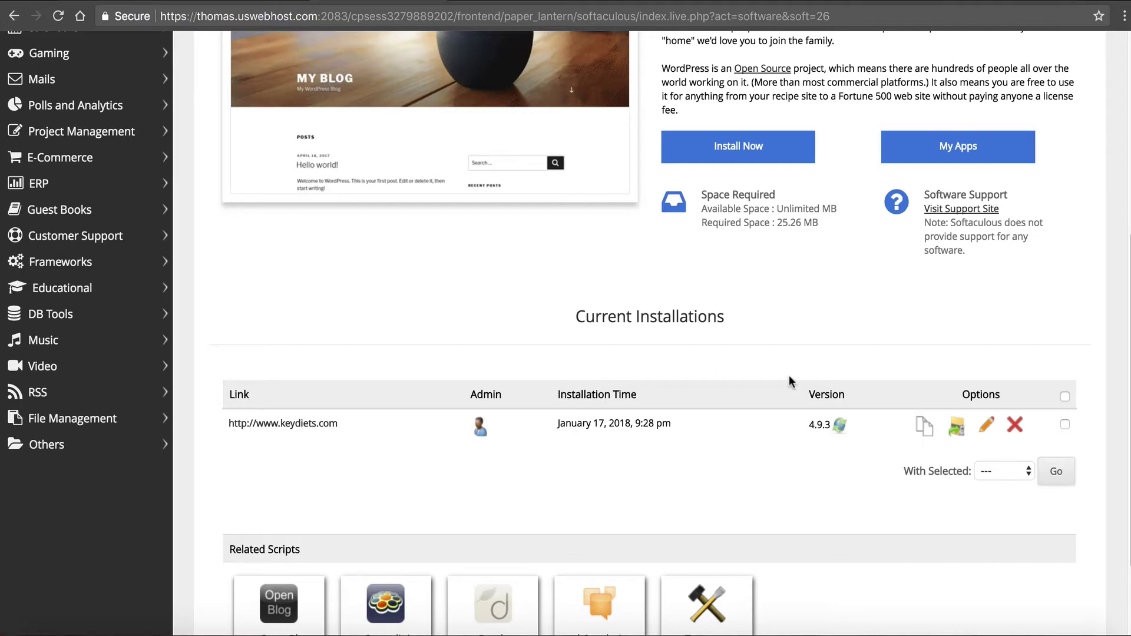
Step: Open the keydiets.com installation details for editing and leave Auto Upgrade enabled
click(987, 424)
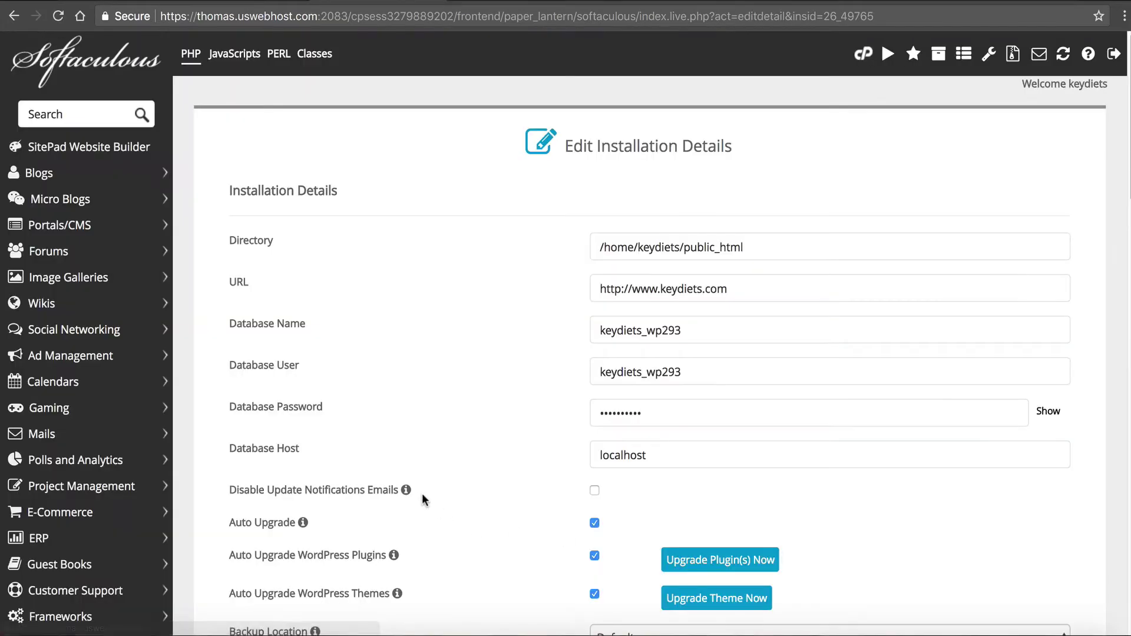
scroll(459, 352, down, 1)
scroll(461, 351, down, 1)
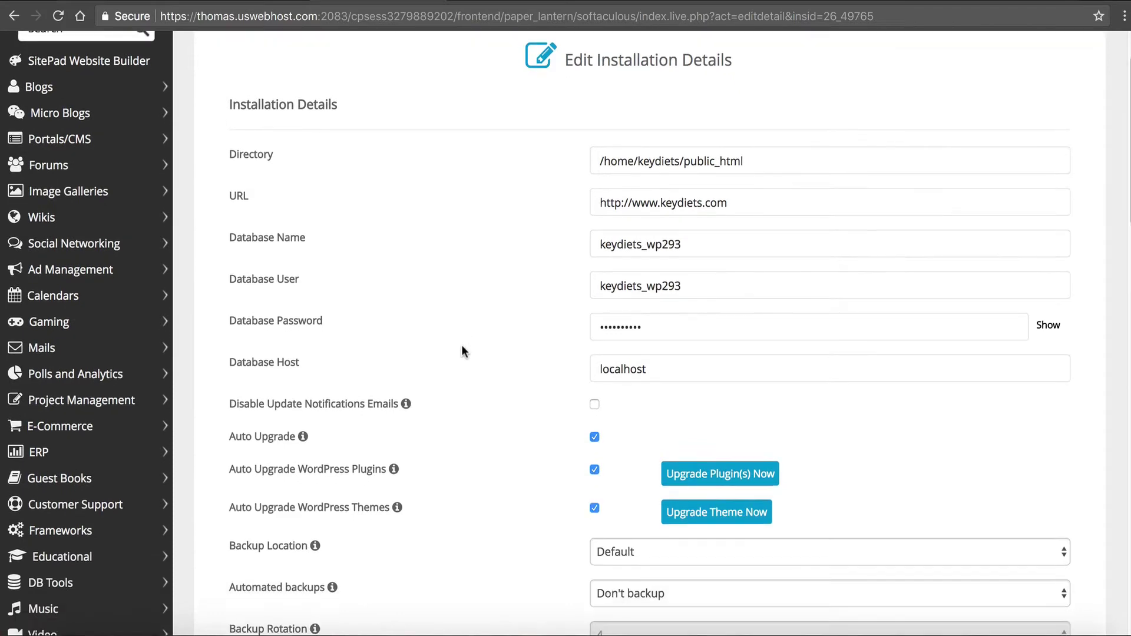
click(594, 437)
click(594, 436)
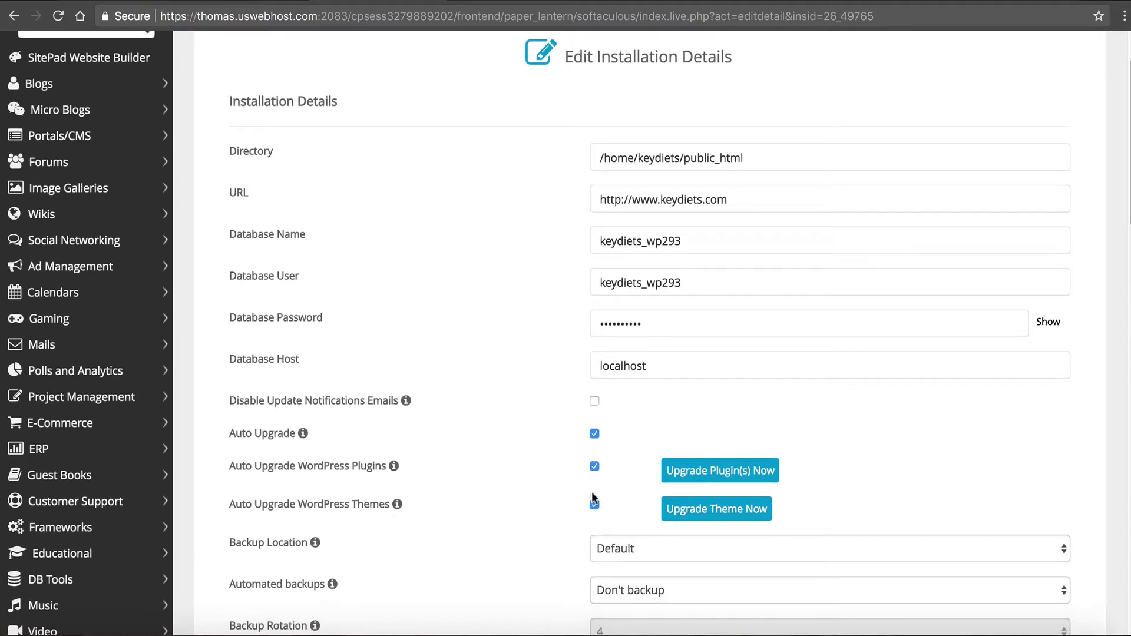
Step: Save the installation details, allowing Softaculous to fetch the database details, and return to the overview
scroll(599, 509, down, 3)
scroll(598, 509, down, 20)
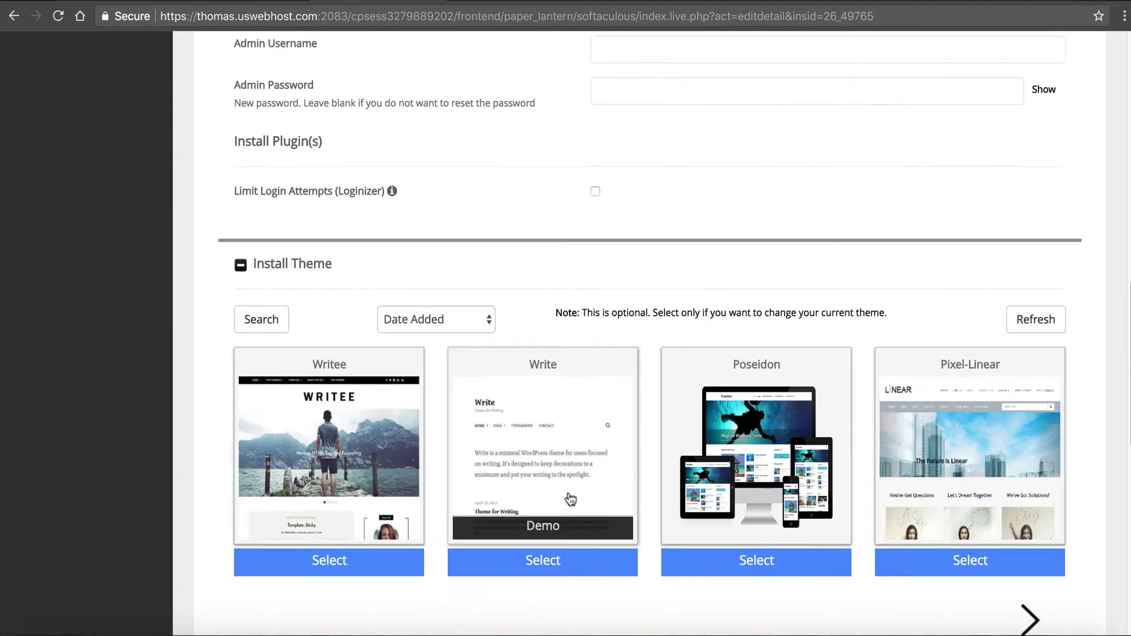
scroll(573, 489, down, 2)
click(592, 442)
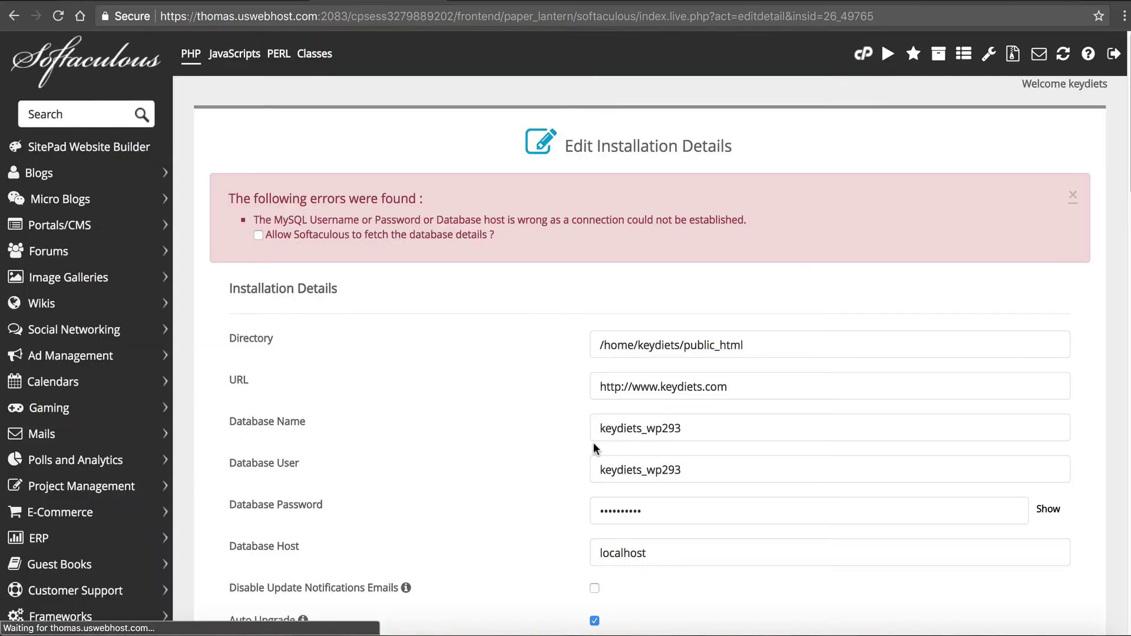
click(260, 234)
scroll(419, 335, down, 20)
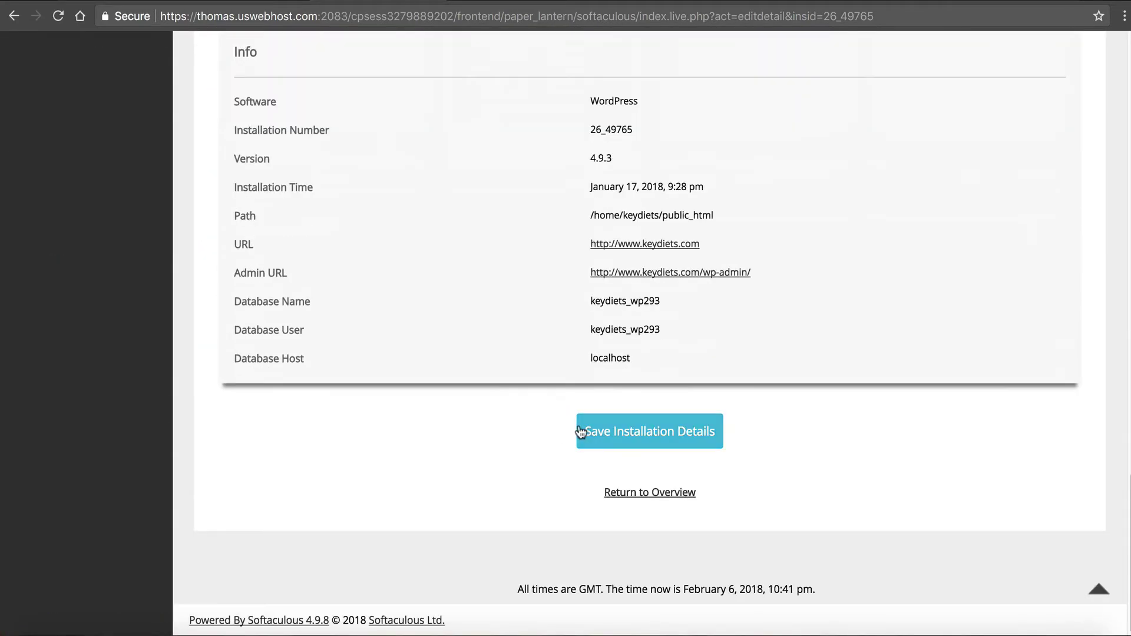
click(582, 431)
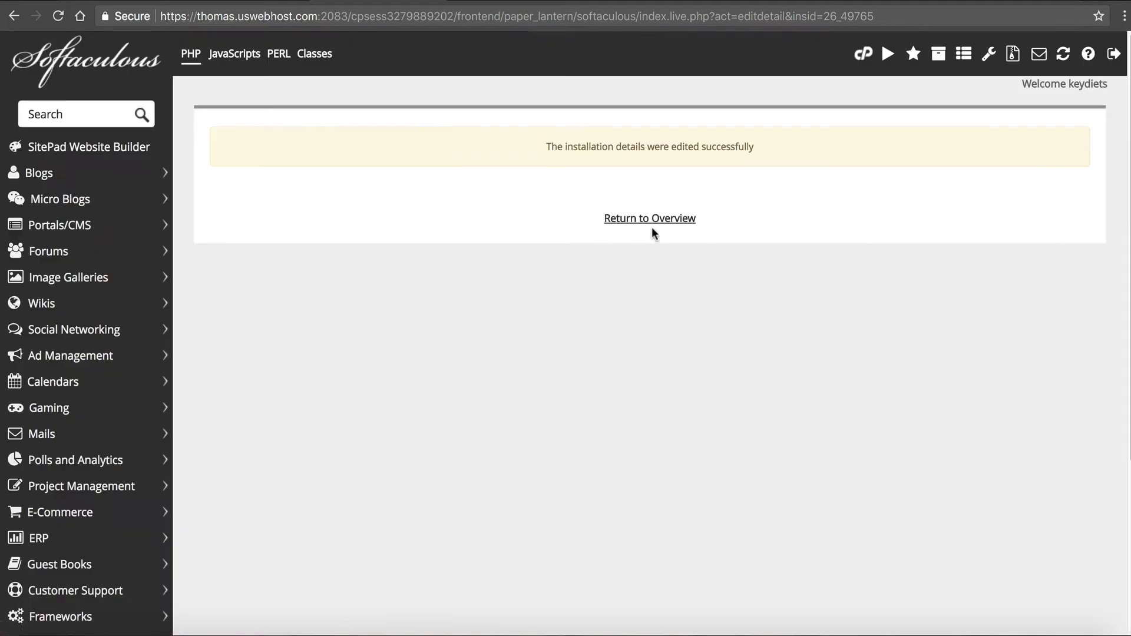
click(653, 220)
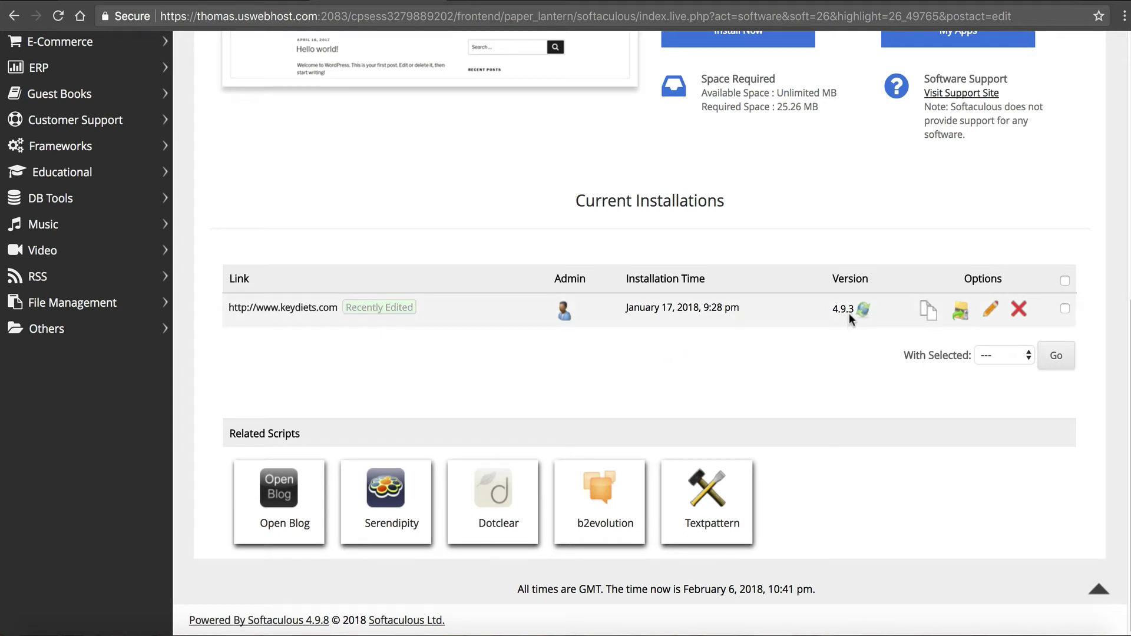
Step: Reopen the keydiets.com installation details and review the saved settings
click(990, 310)
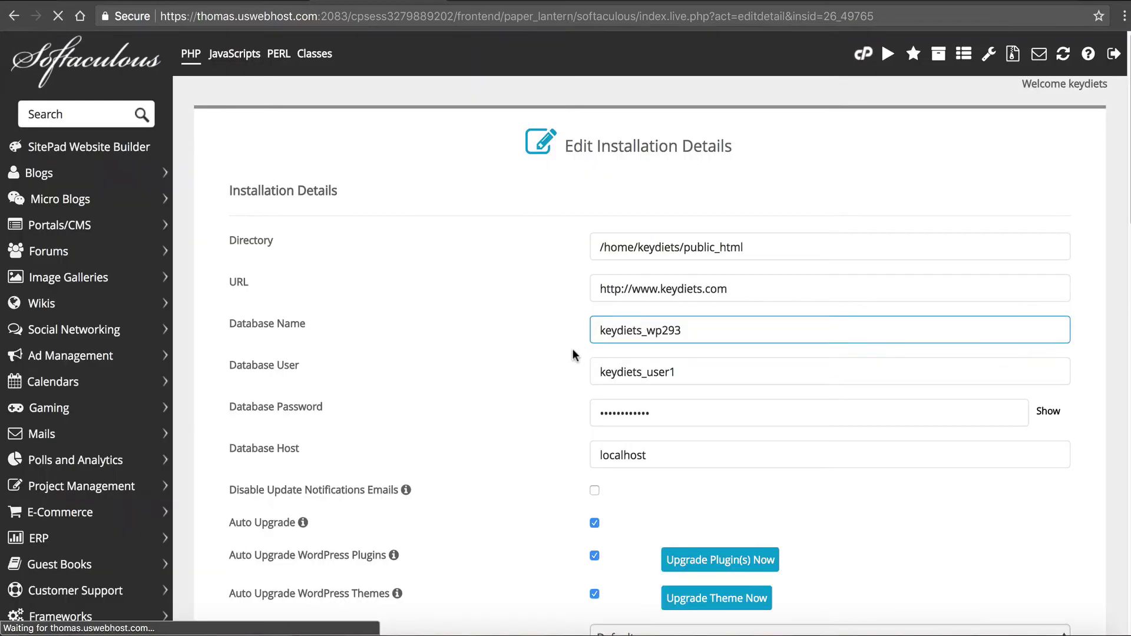
scroll(557, 360, down, 5)
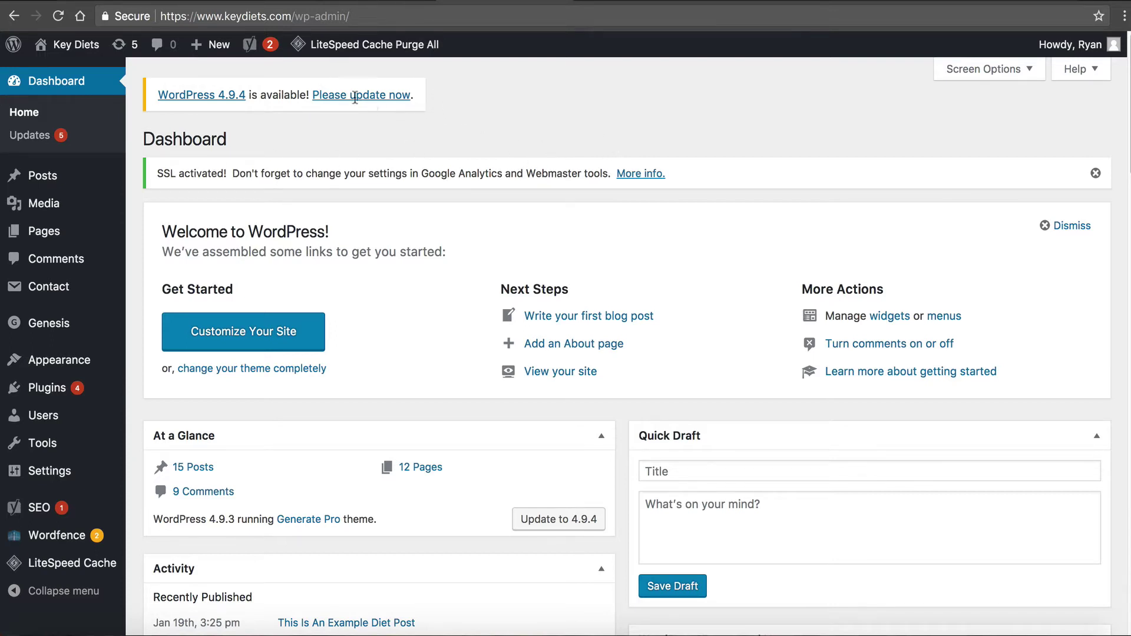
Step: Open the WordPress Updates page from the 4.9.4 notice on the dashboard and review the available core and plugin updates
drag(416, 96, 158, 100)
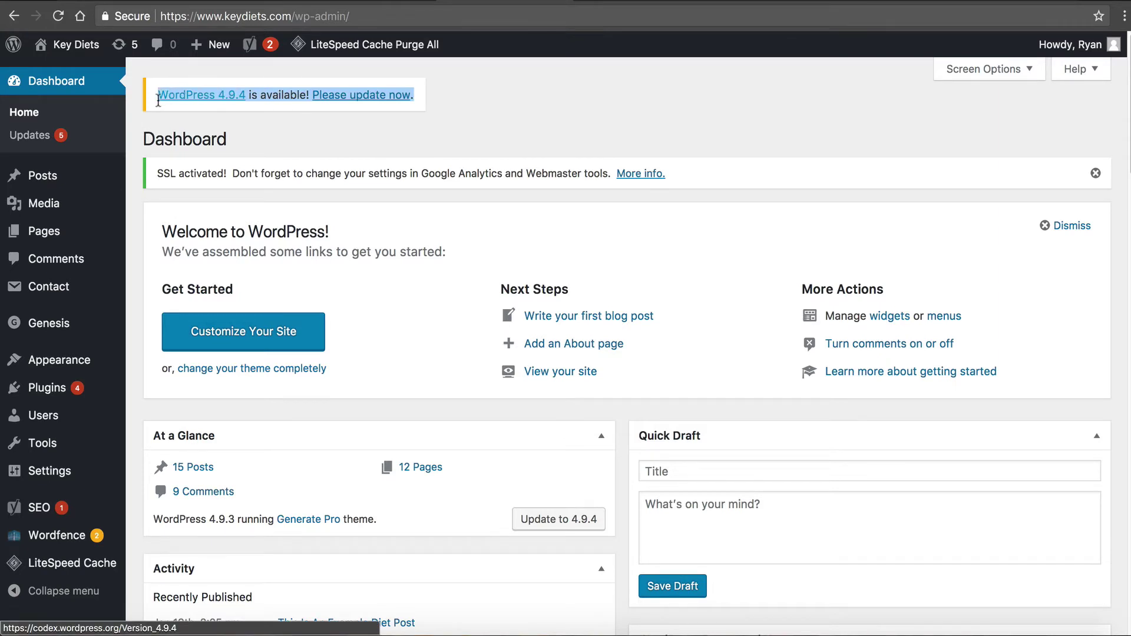
click(451, 79)
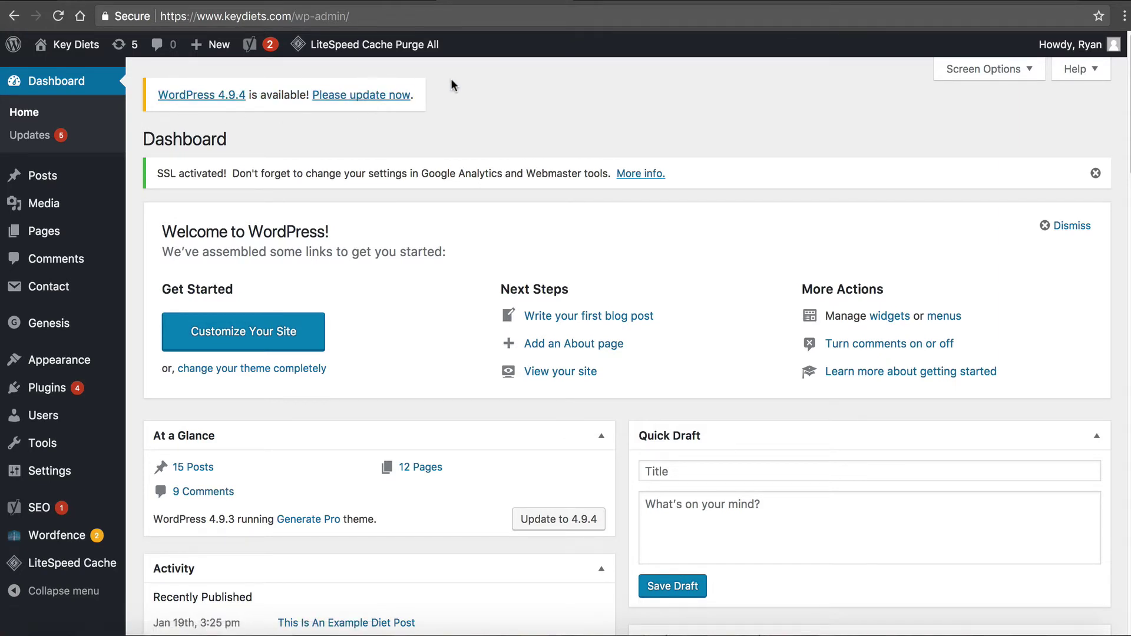
click(373, 98)
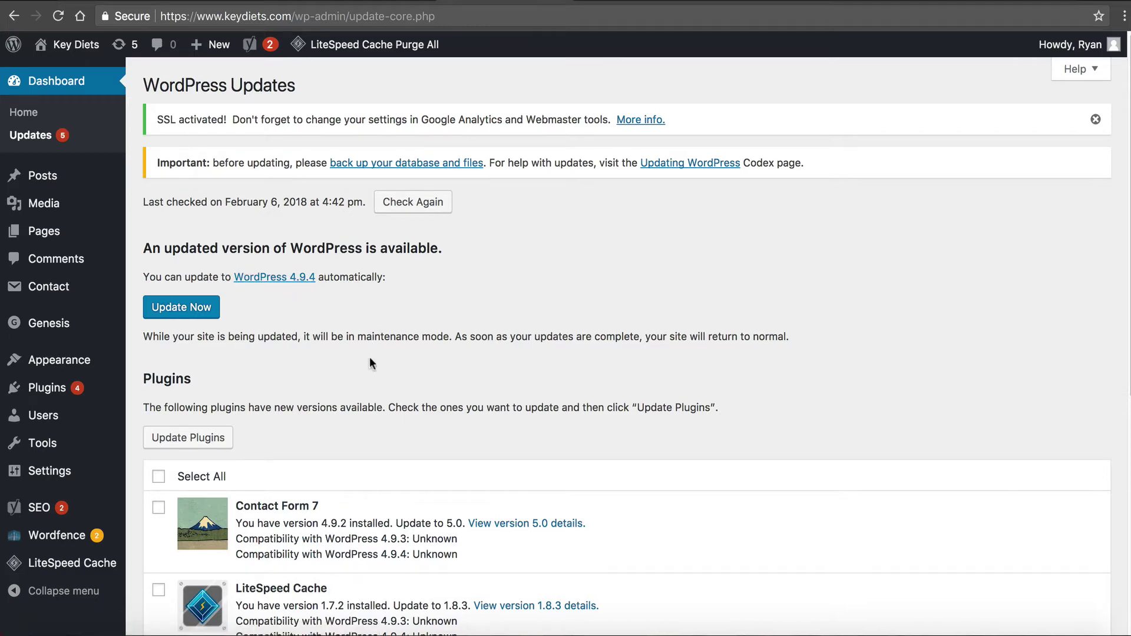
scroll(370, 361, down, 3)
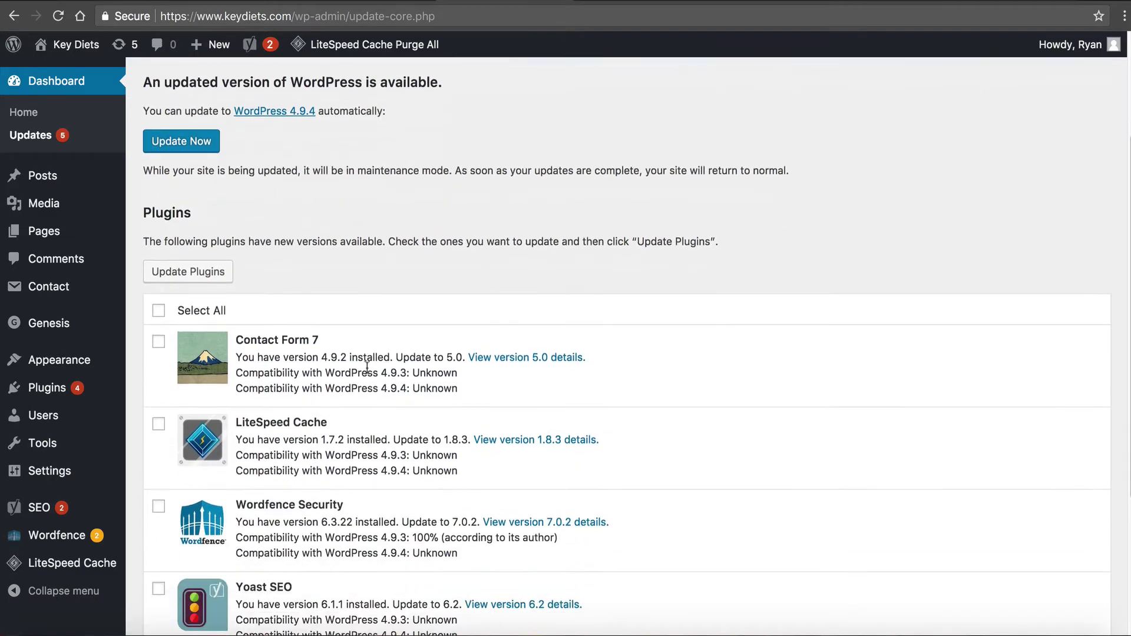
scroll(366, 367, down, 1)
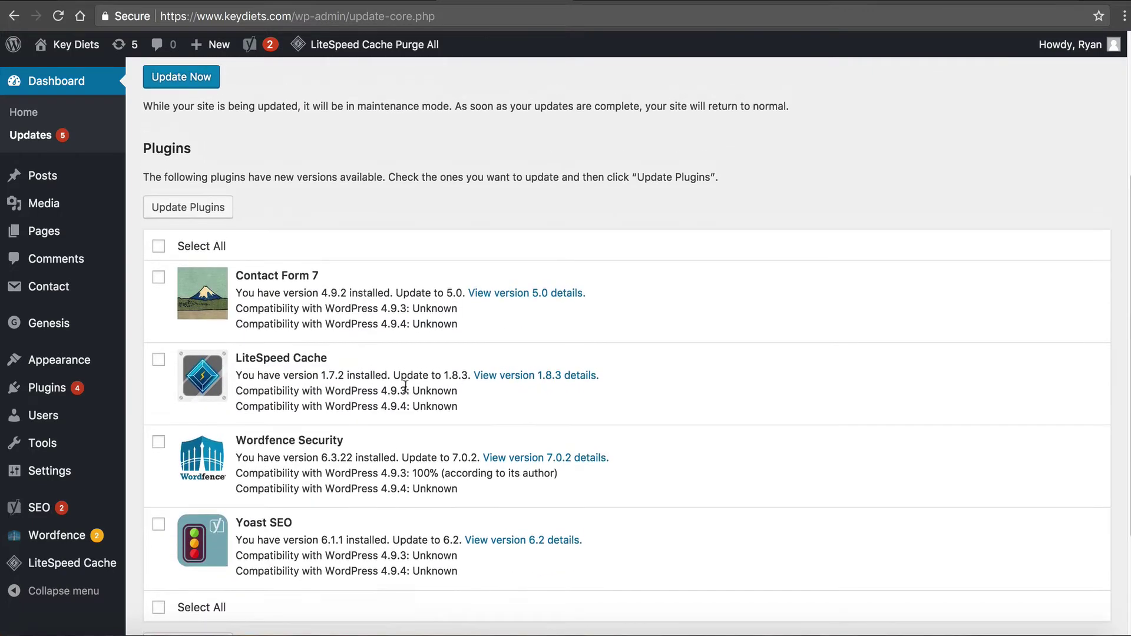
scroll(405, 386, up, 4)
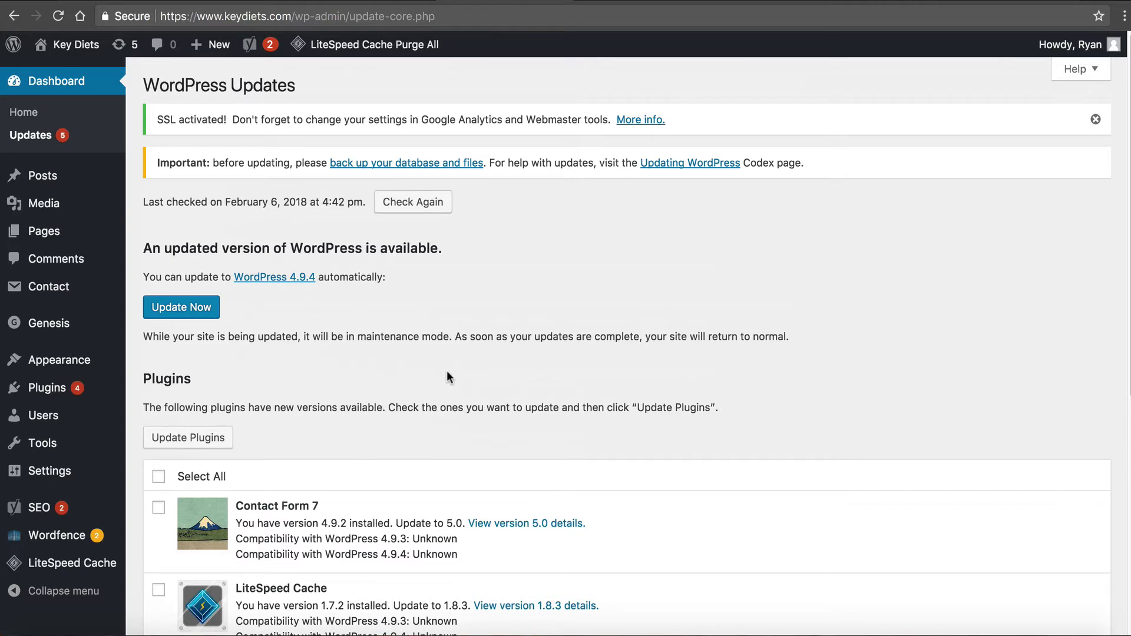
Step: Switch back to the NameHero client area, log in to cPanel for keydiets.com and open File Manager
click(238, 3)
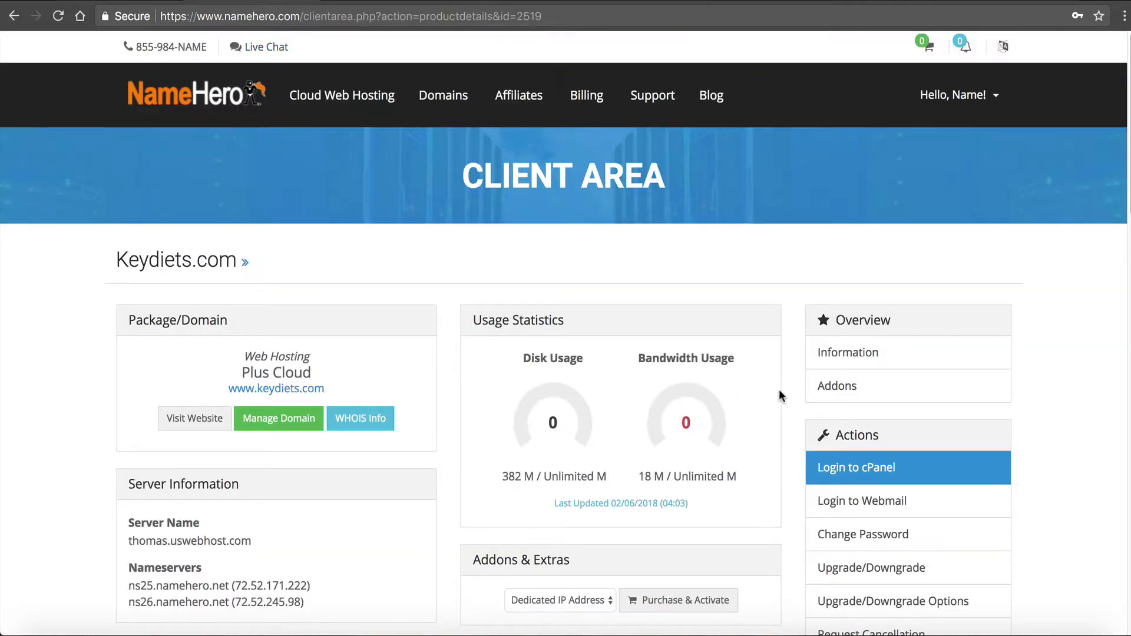
click(832, 474)
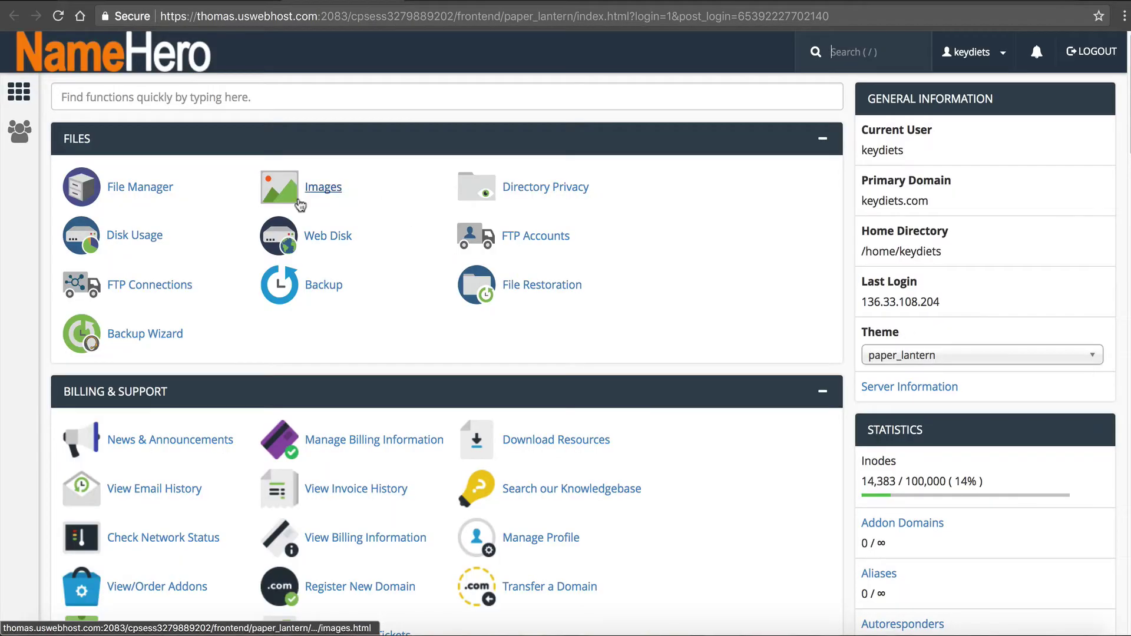
click(147, 185)
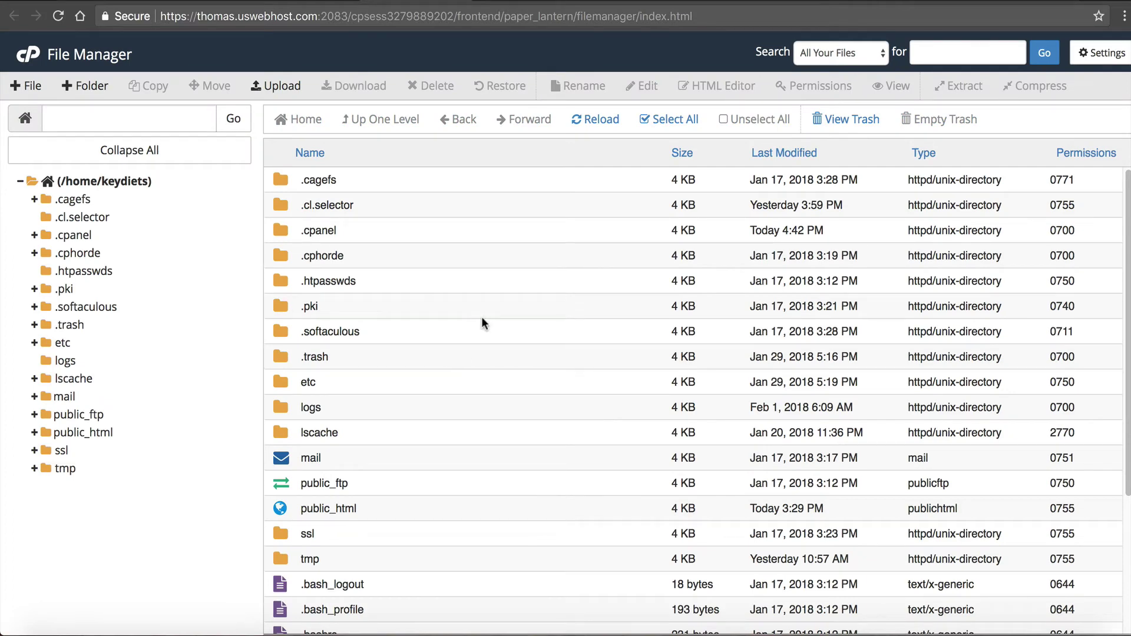
Step: Open the wp-config.php file from the public_html folder in the code editor
double_click(281, 509)
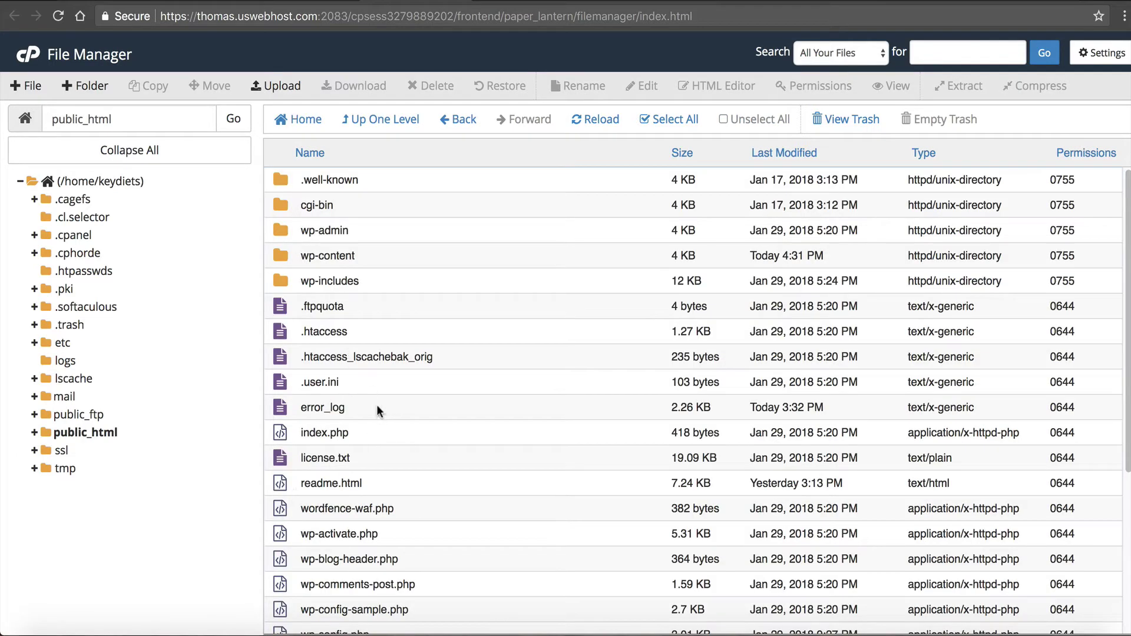
scroll(394, 466, down, 2)
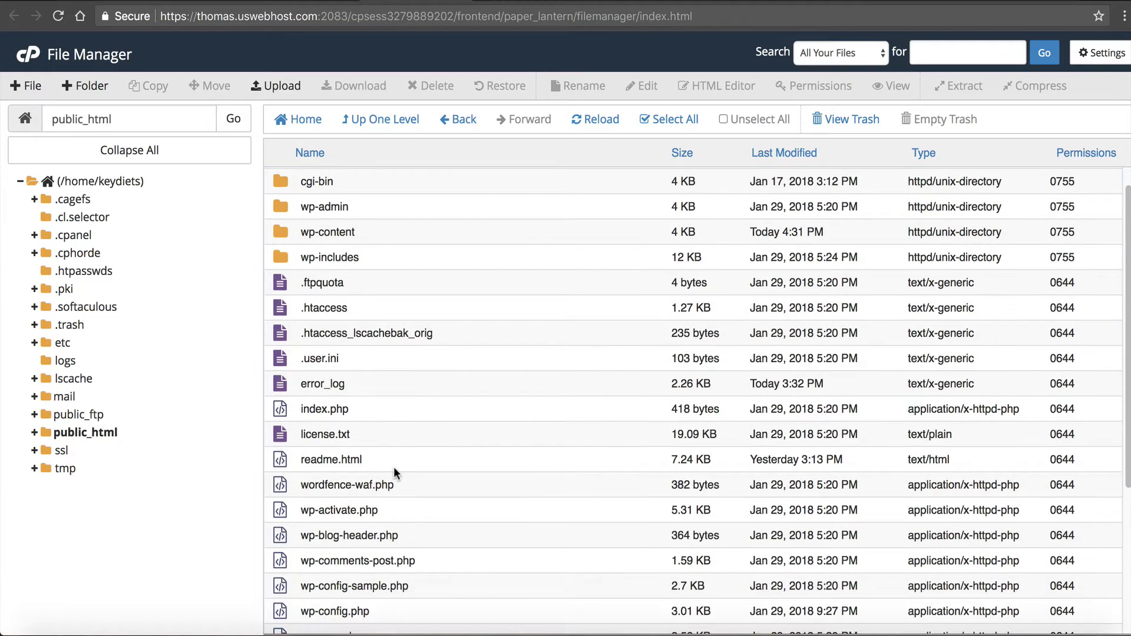
click(334, 587)
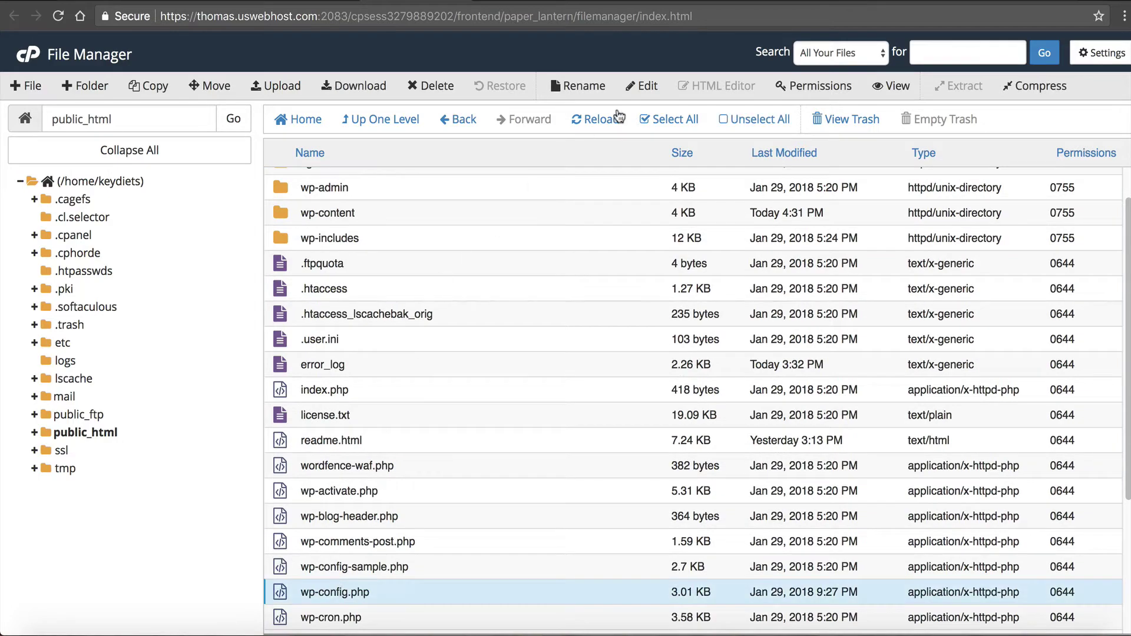
click(648, 86)
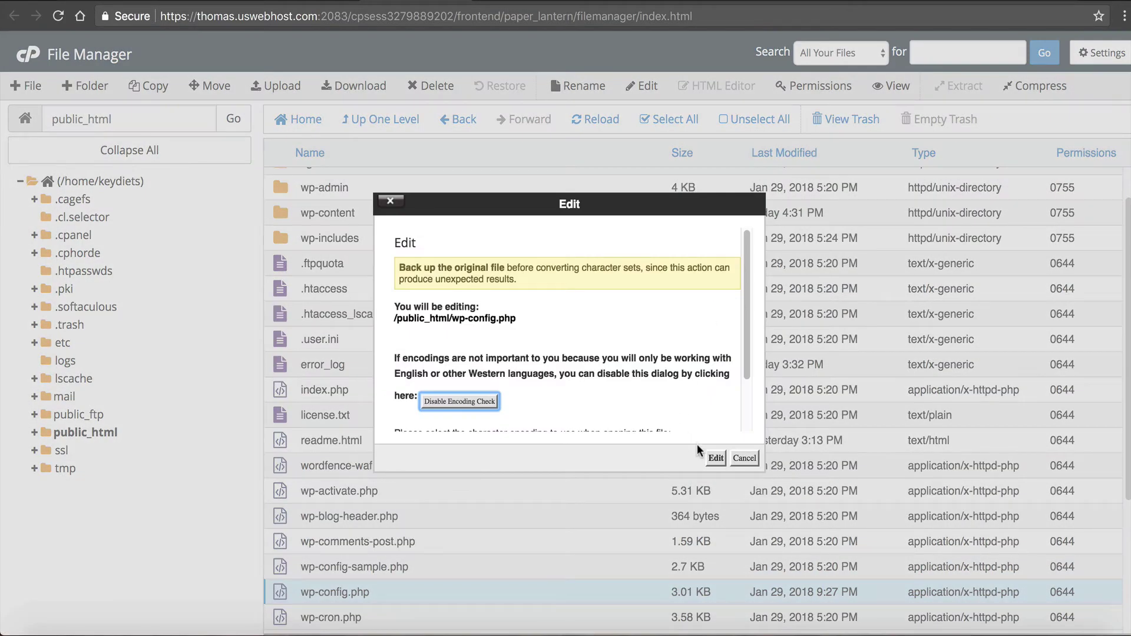
click(716, 458)
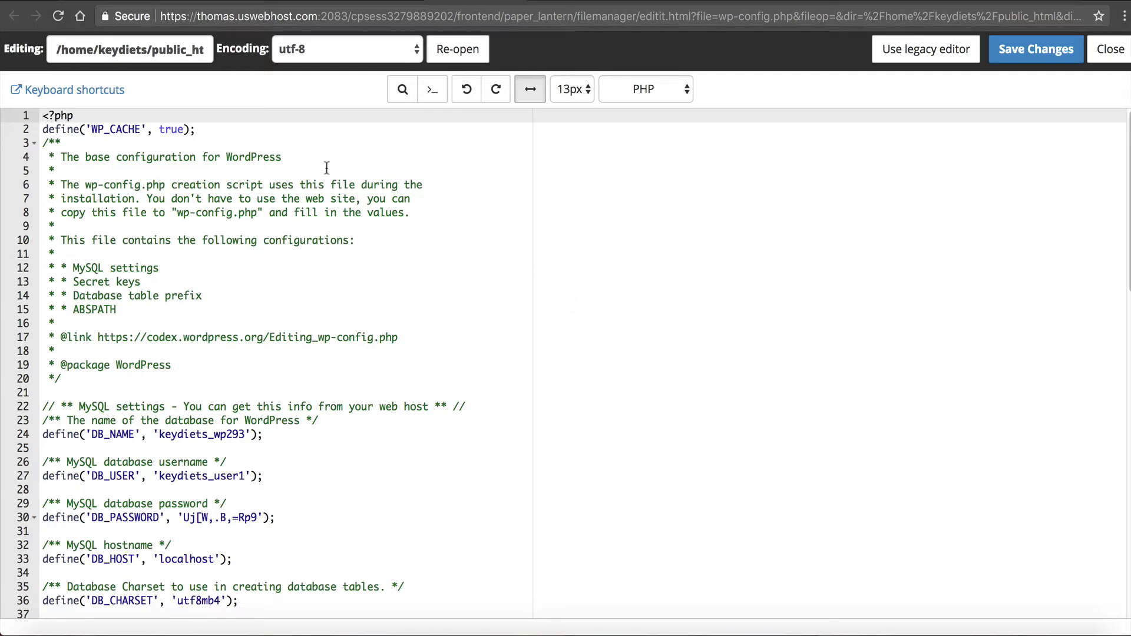
Step: Add define( 'WP_AUTO_UPDATE_CORE', true ); on its own line below the WP_CACHE definition in wp-config.php and save the file
click(263, 131)
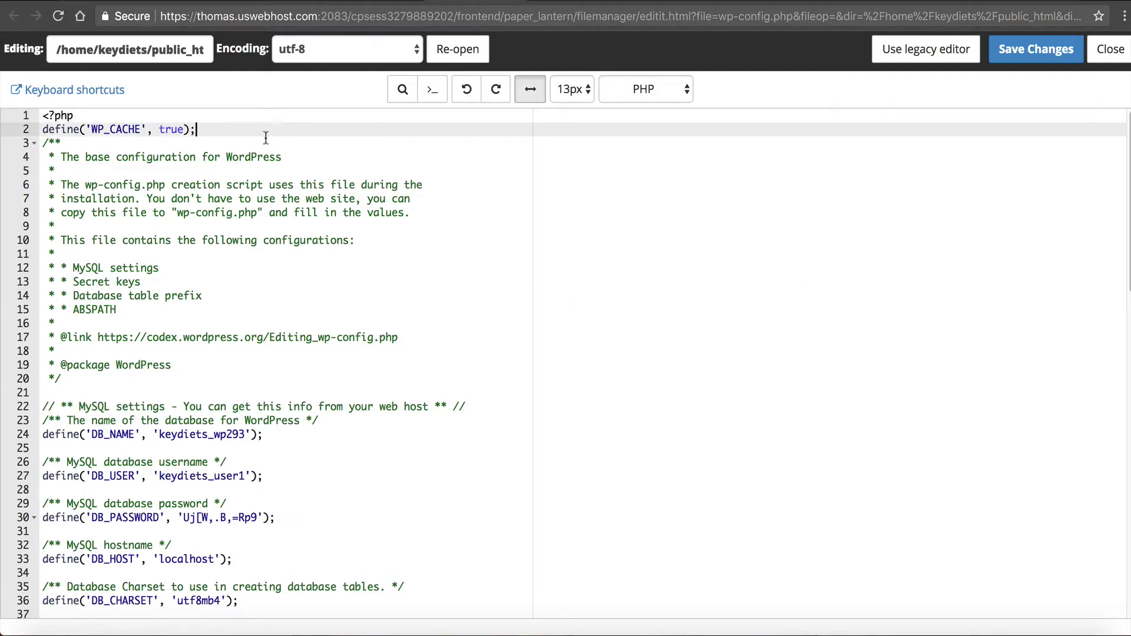
key(Return)
key(Return)
right_click(143, 152)
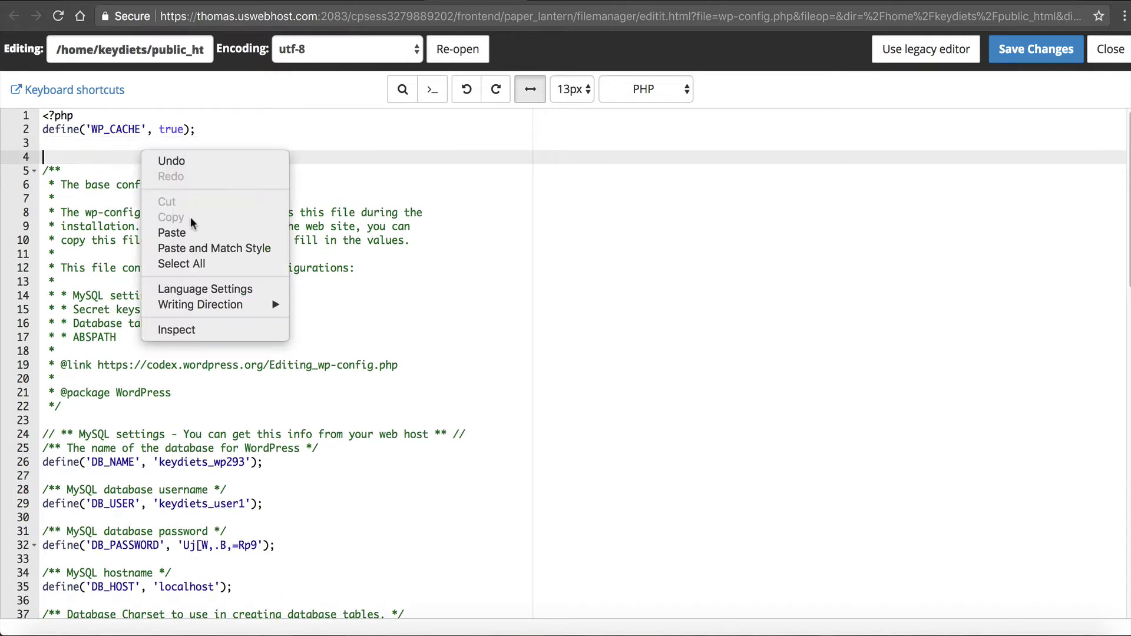
click(172, 232)
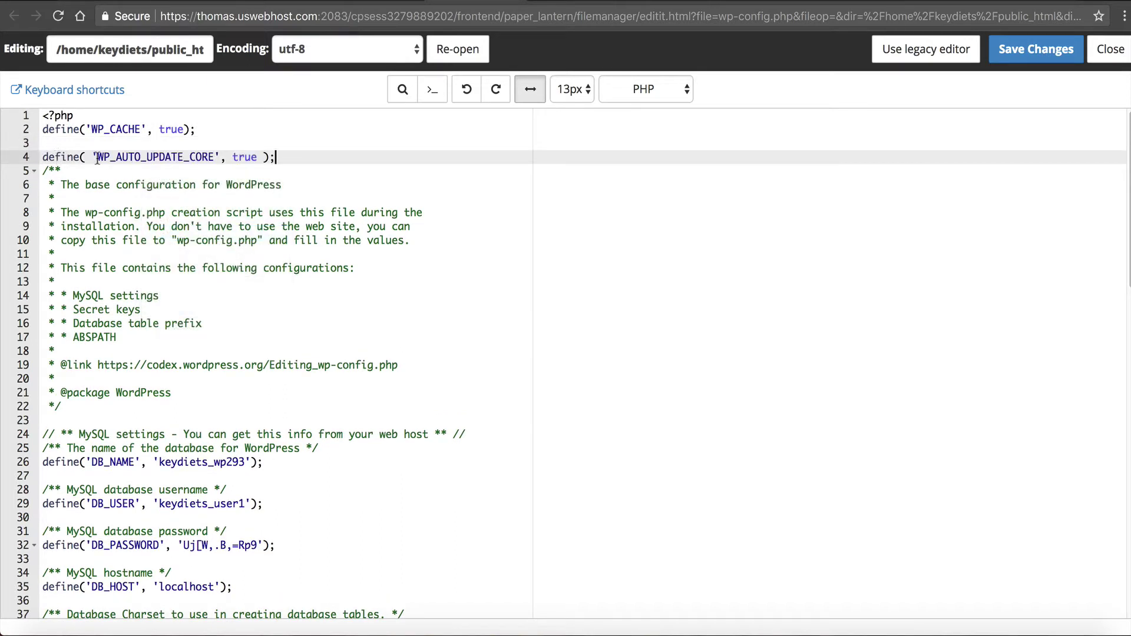
drag(98, 158, 200, 158)
drag(274, 157, 26, 160)
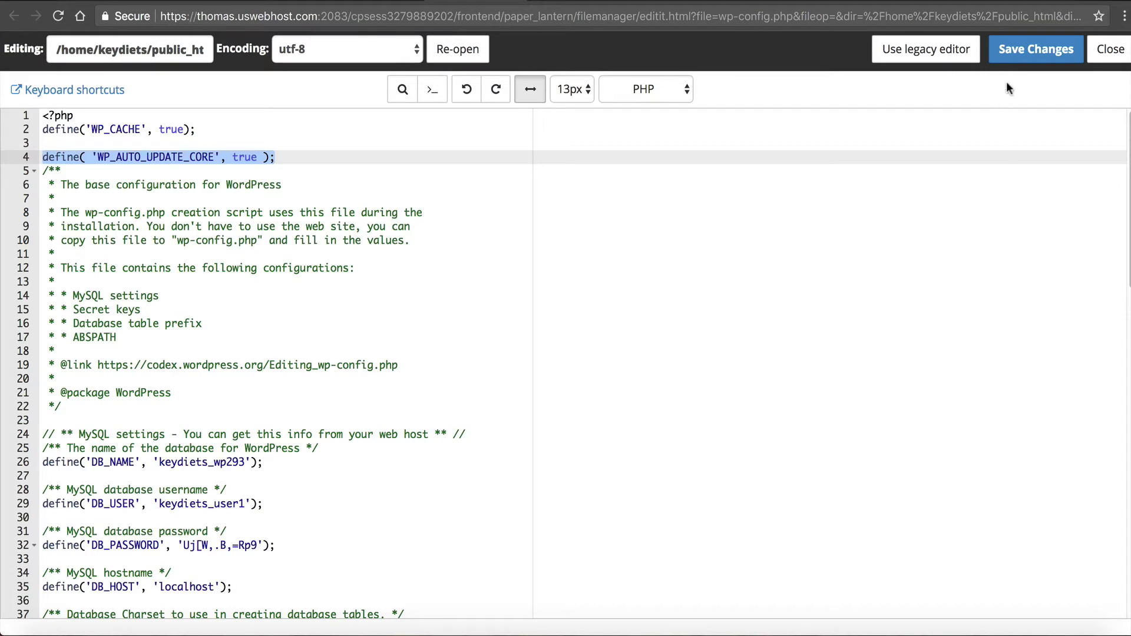
click(1016, 54)
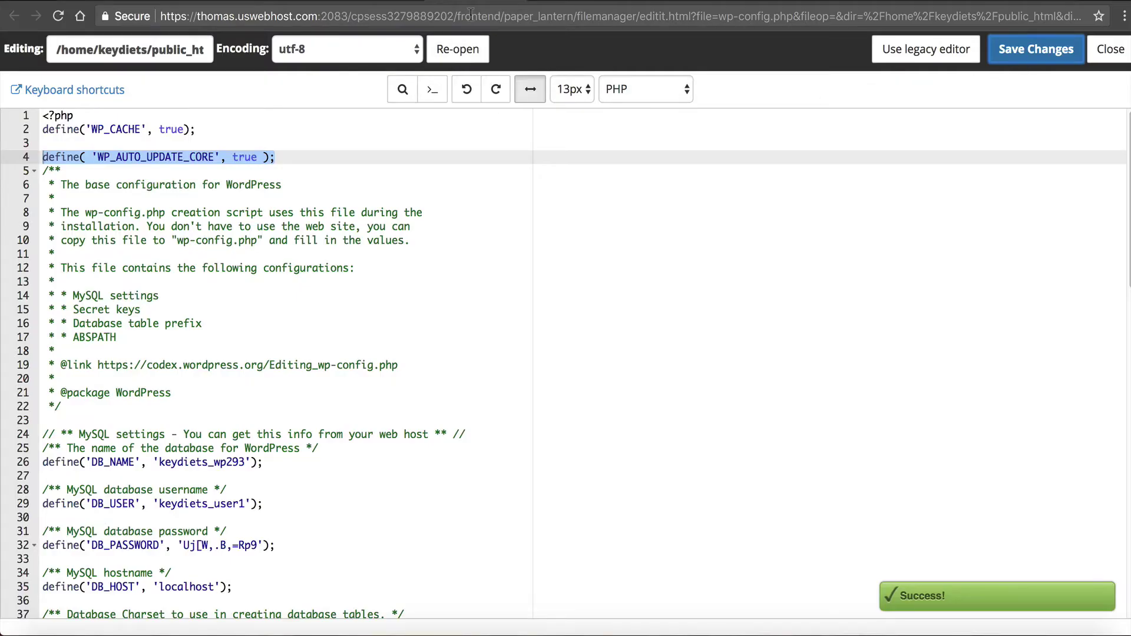
Step: Switch back to the keydiets.com WordPress admin and open the Dashboard home to check the update notice
click(511, 4)
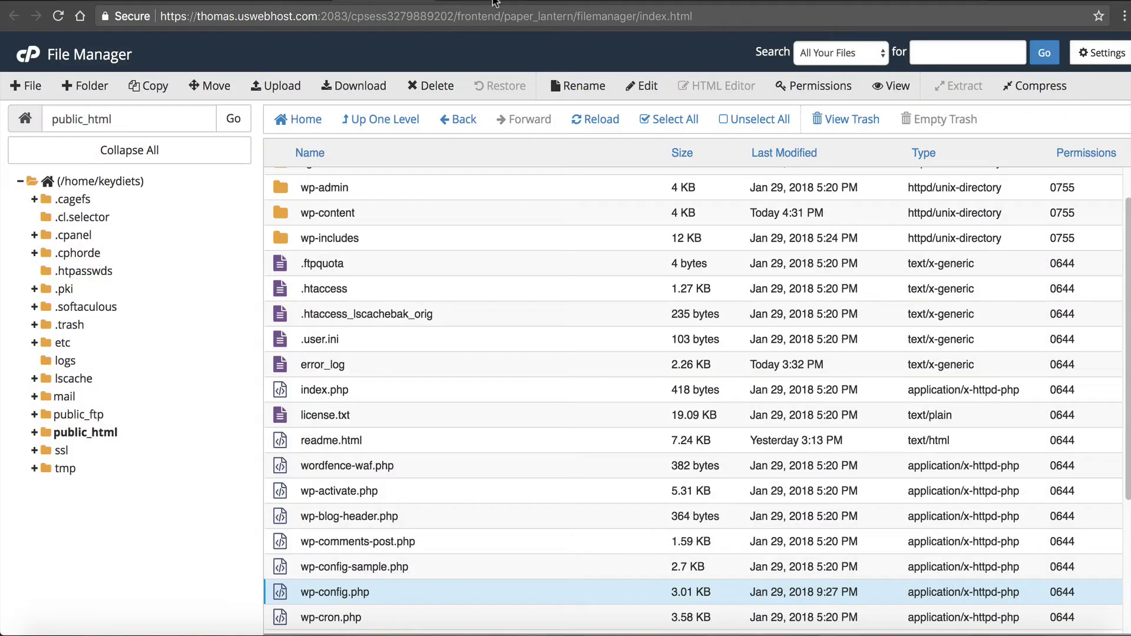
click(494, 3)
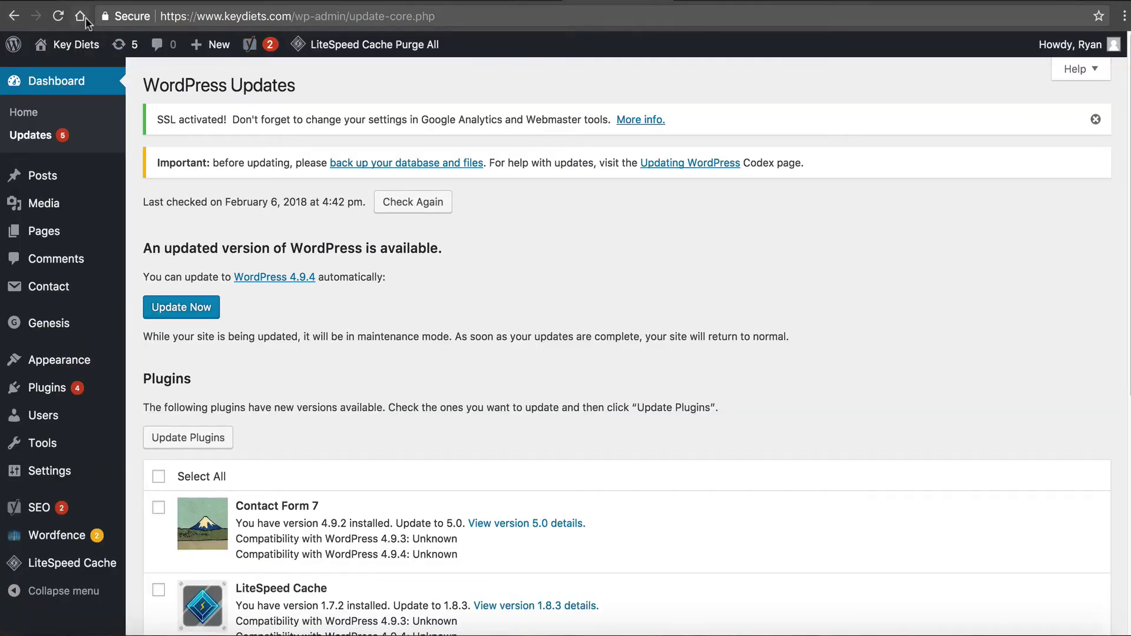
click(59, 83)
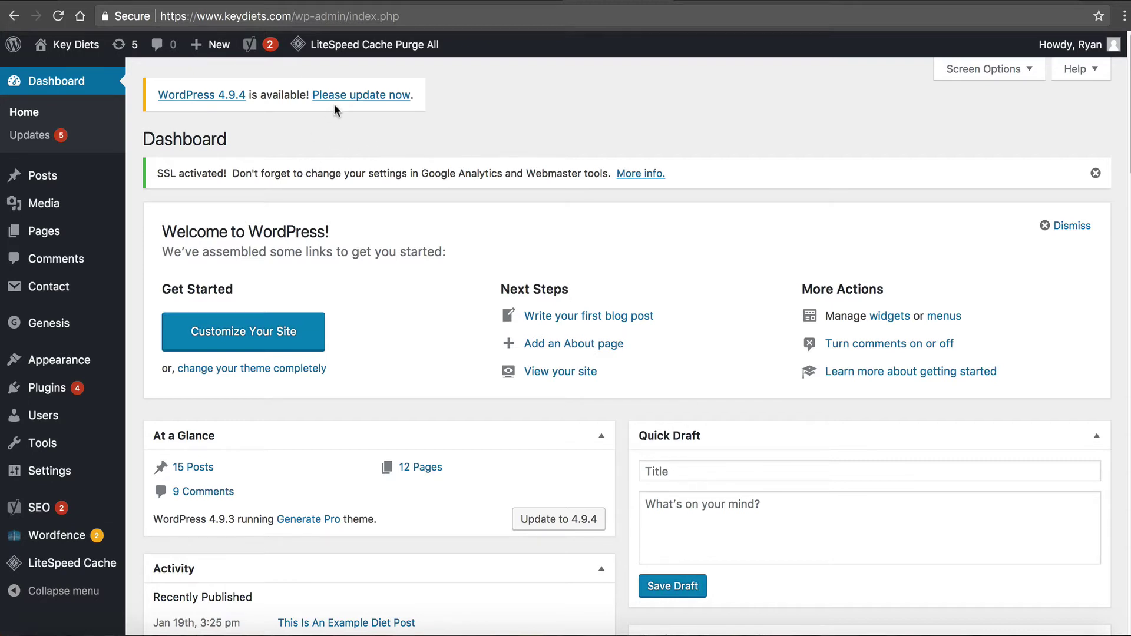
Step: Return to the cPanel File Manager and open the wp-includes folder inside public_html
click(442, 4)
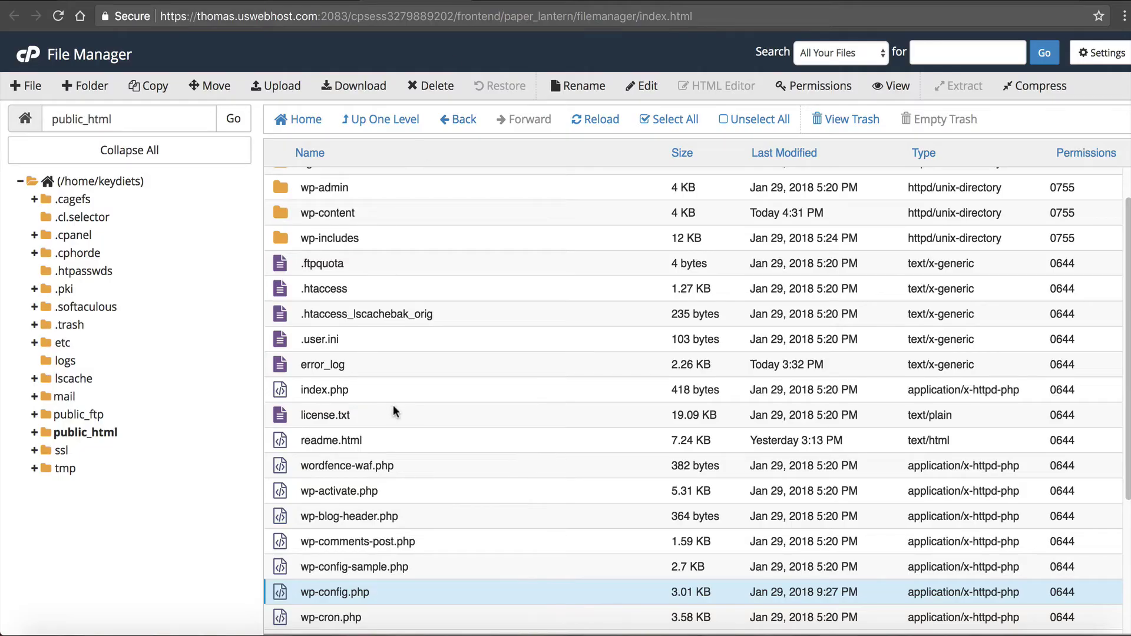
scroll(412, 413, down, 3)
scroll(439, 412, down, 5)
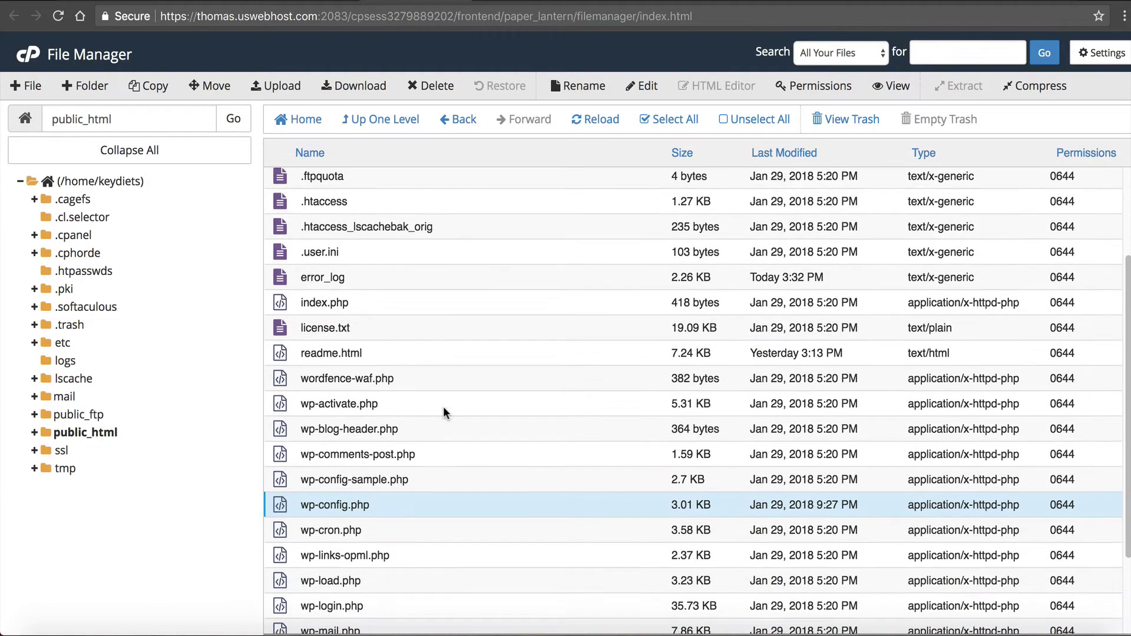
scroll(454, 414, up, 8)
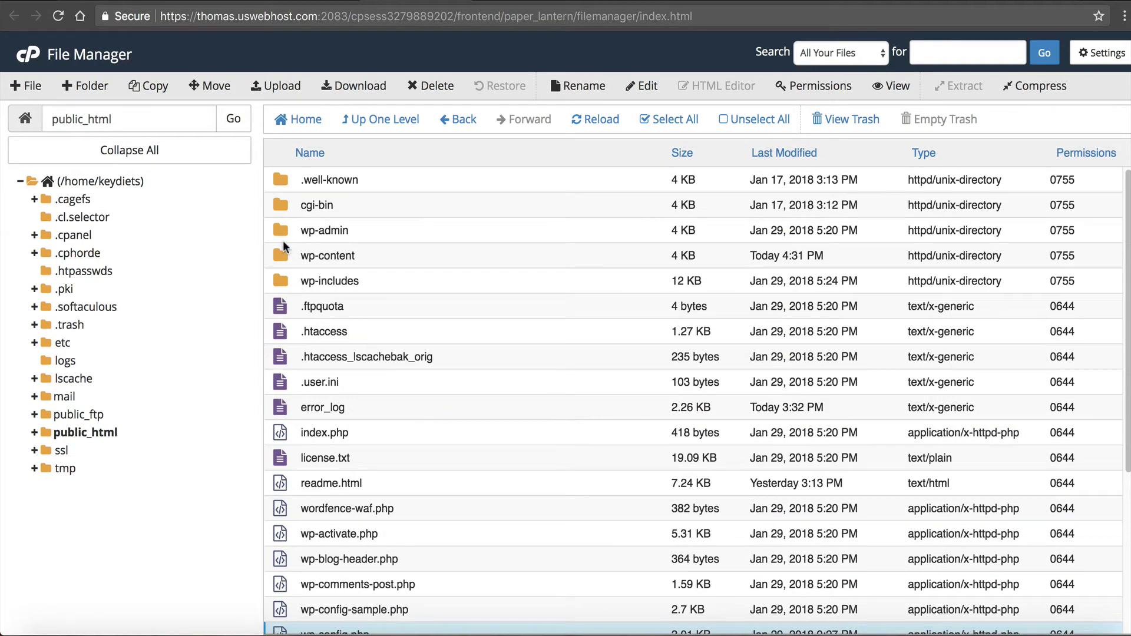
double_click(282, 279)
Step: Open functions.php from the wp-includes folder in the code editor
scroll(384, 353, down, 20)
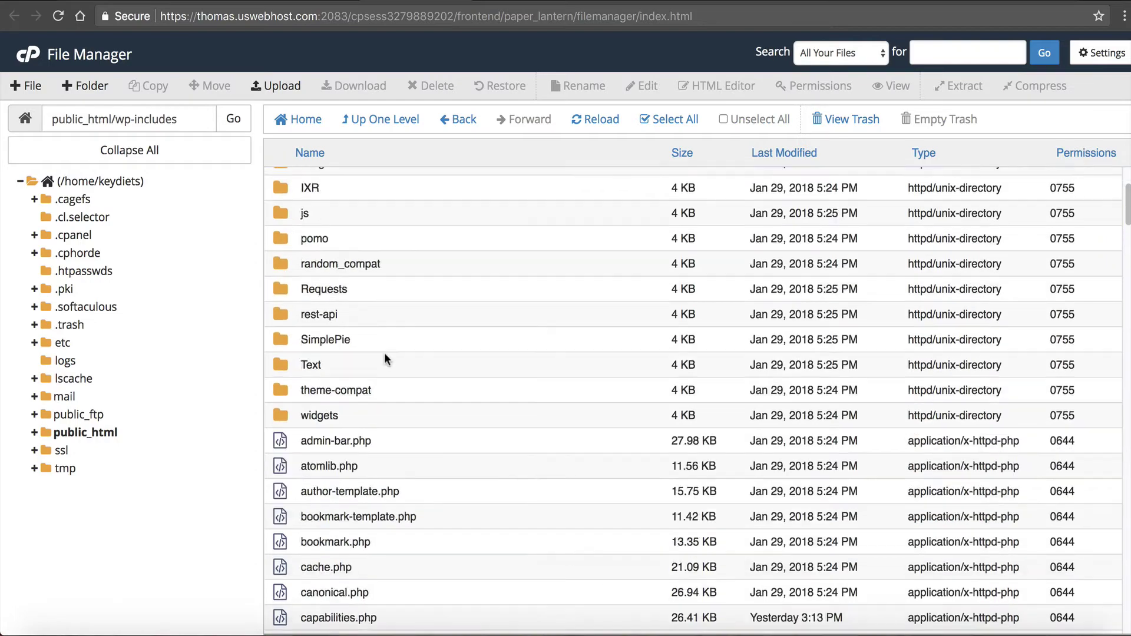
scroll(393, 366, down, 20)
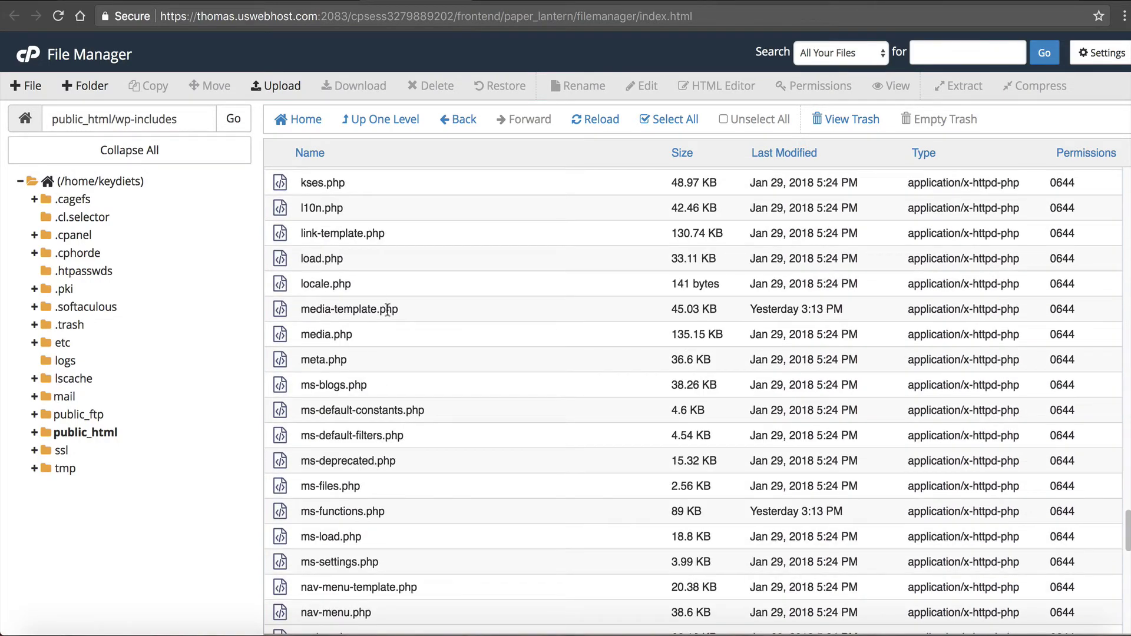
scroll(386, 306, up, 3)
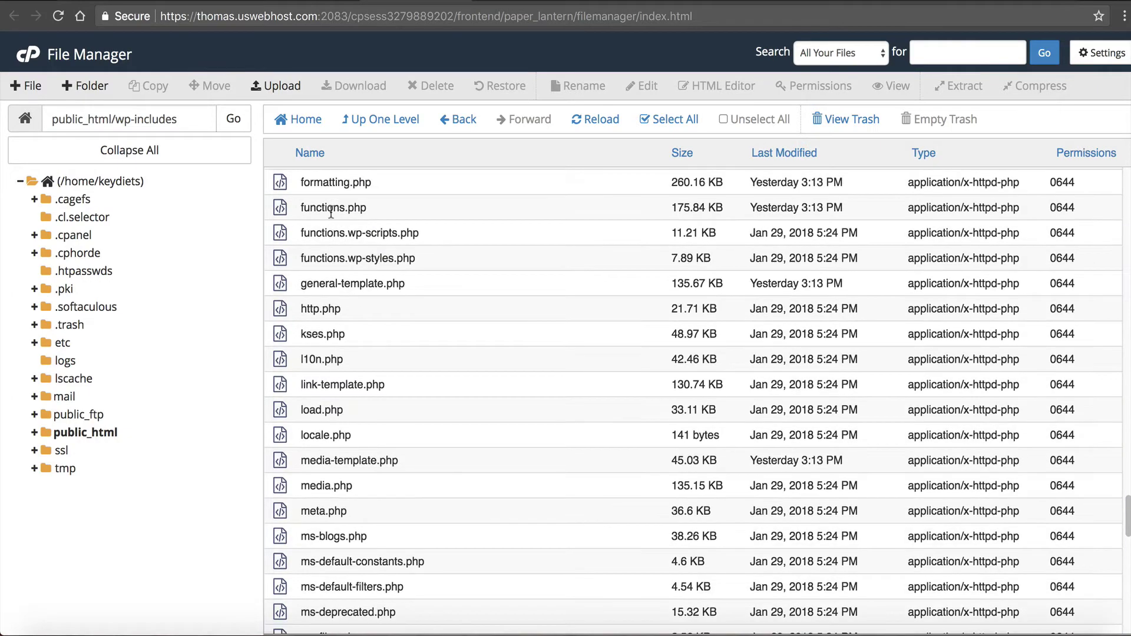
click(335, 209)
click(649, 87)
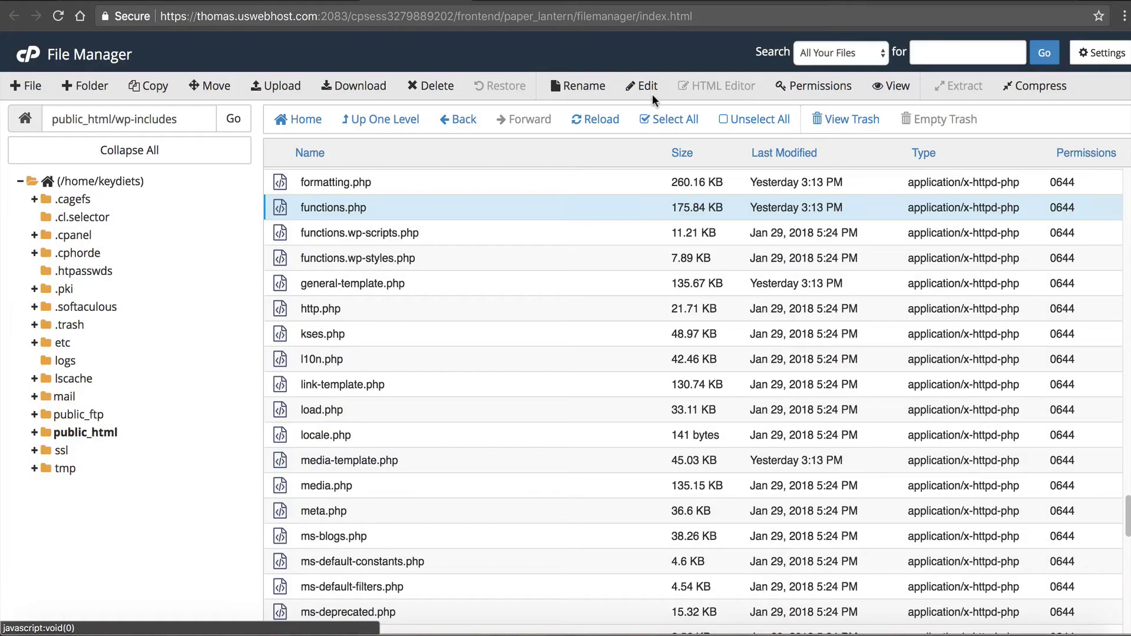
click(717, 459)
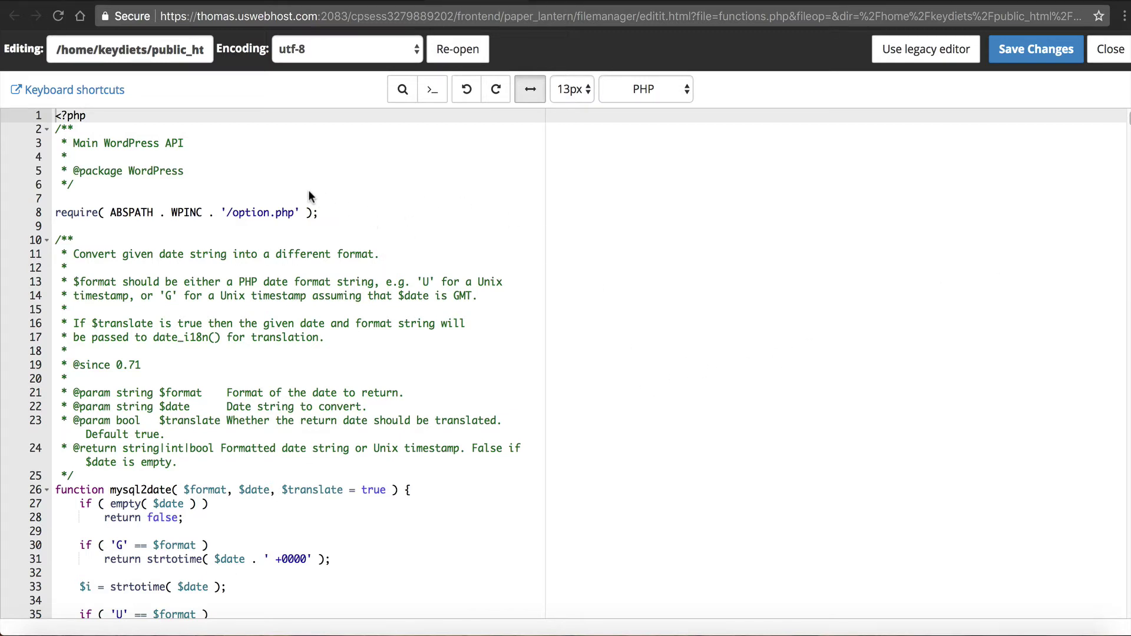
Step: Insert the add_filter lines setting 'auto_update_plugin' and 'auto_update_theme' to '__return_true' below the opening PHP tag in functions.php, and save the file
click(139, 129)
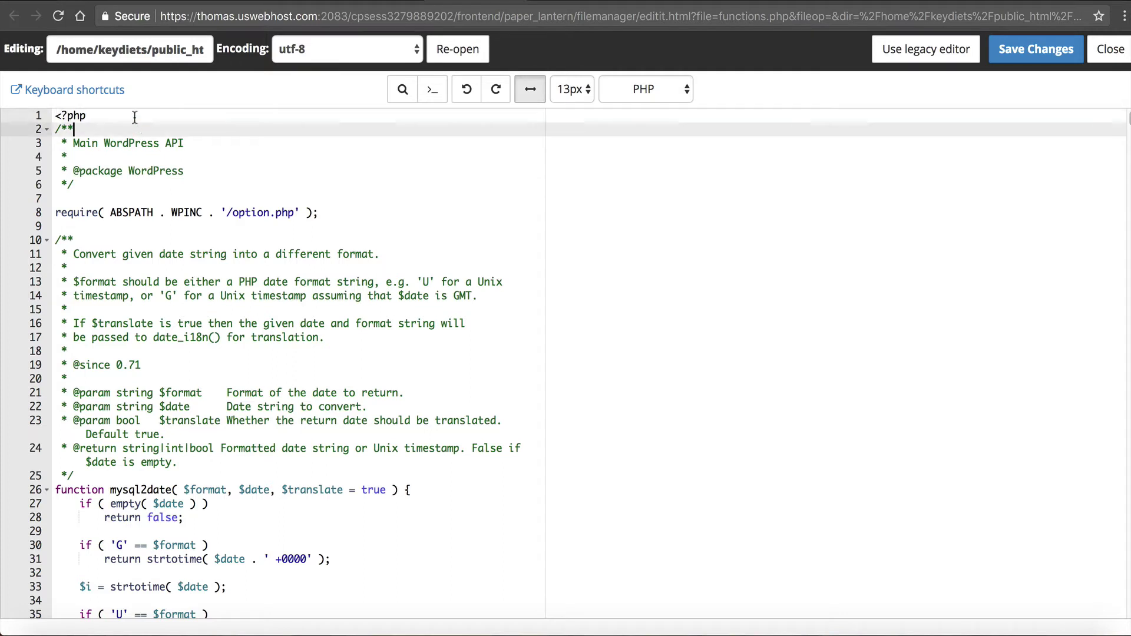
click(136, 115)
key(Return)
key(Return)
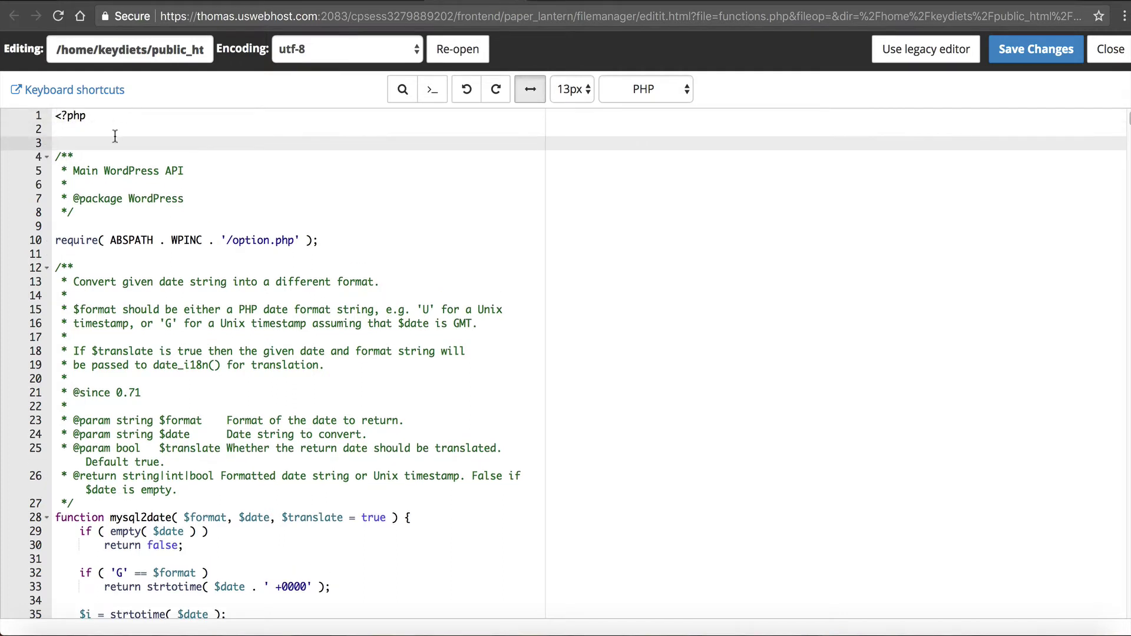
right_click(115, 136)
click(145, 217)
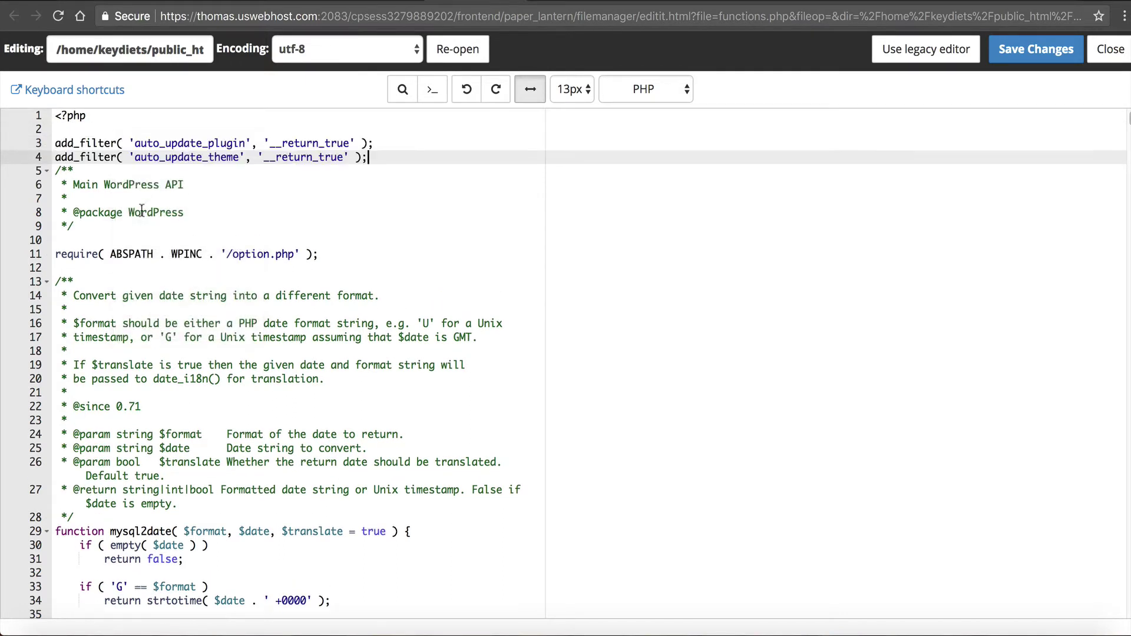
key(Return)
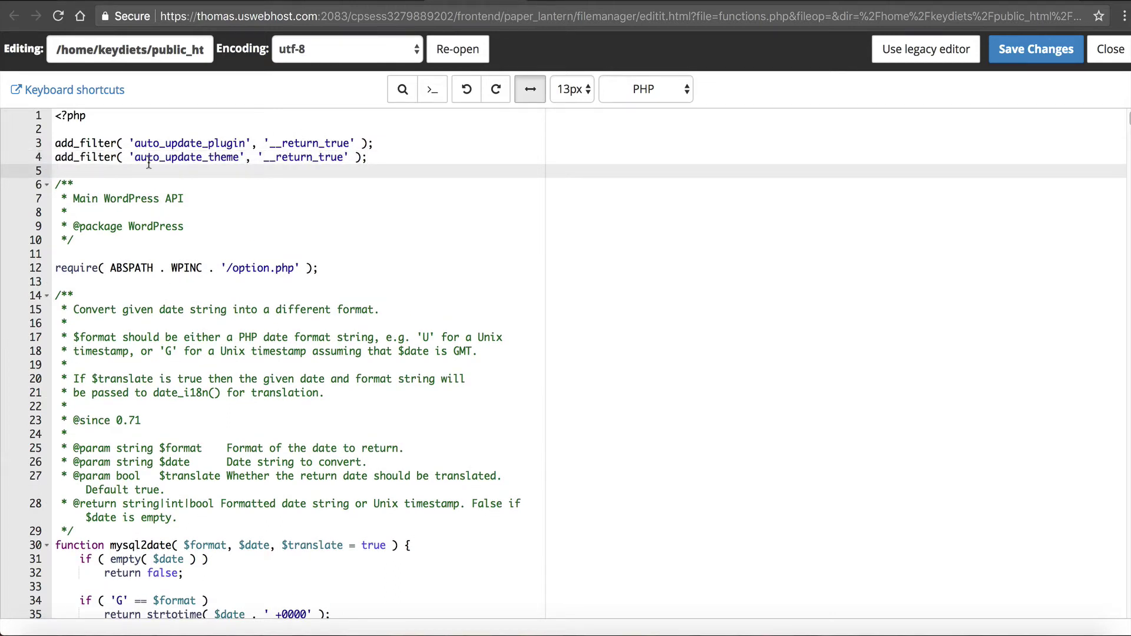
click(1021, 51)
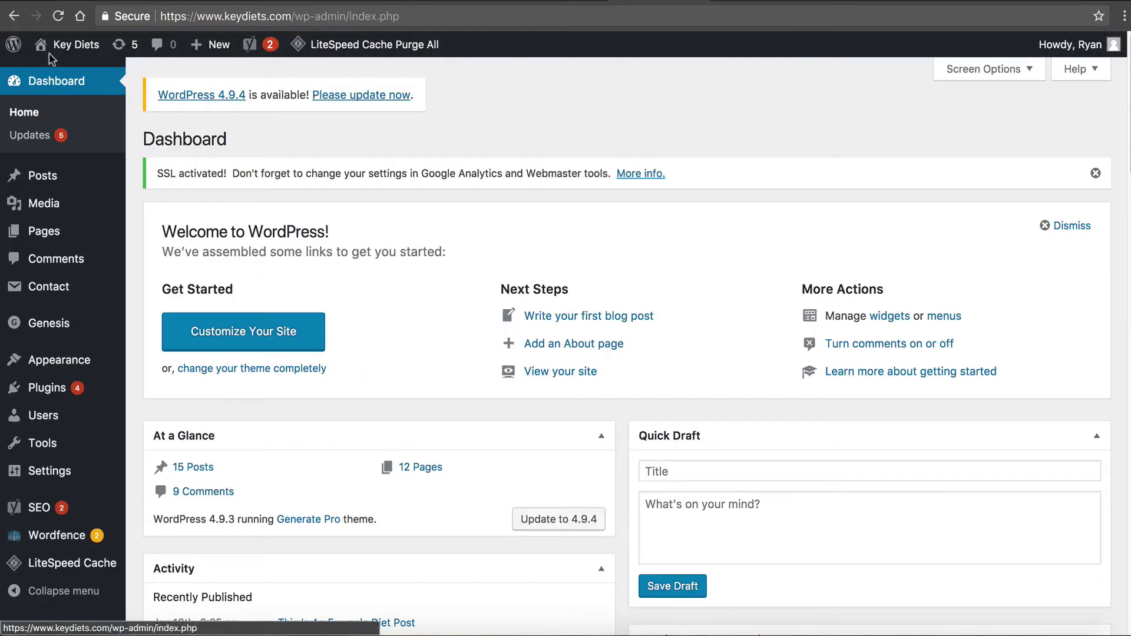
Step: Visit the live Key Diets site from the WordPress admin, check the example diet post and return to the homepage
mouse_move(71, 45)
click(69, 73)
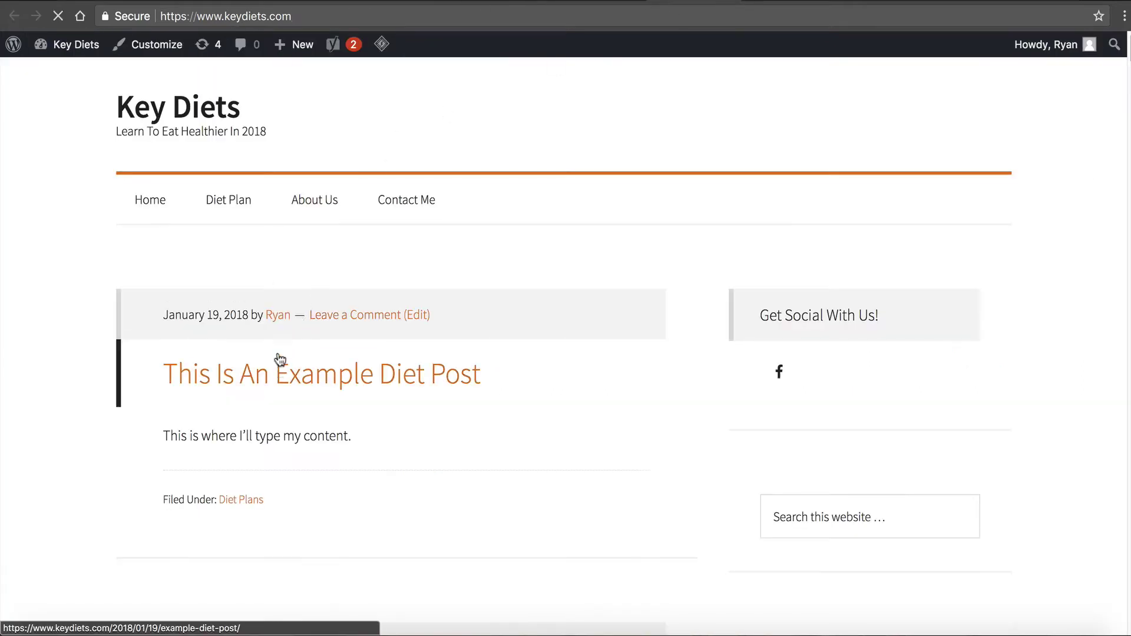
click(281, 367)
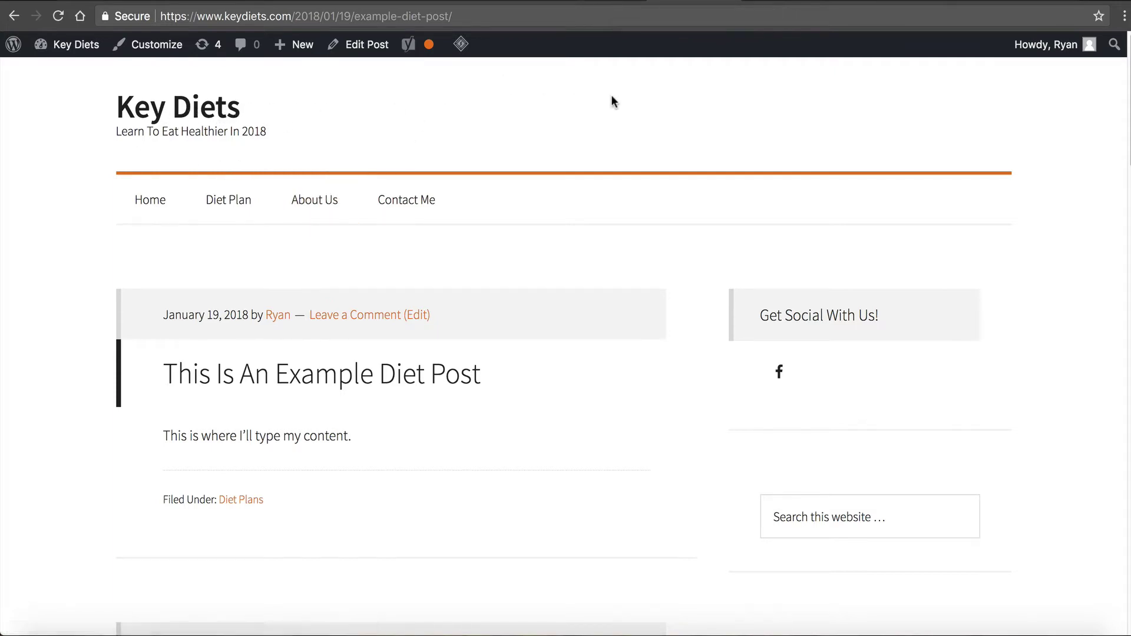
click(201, 103)
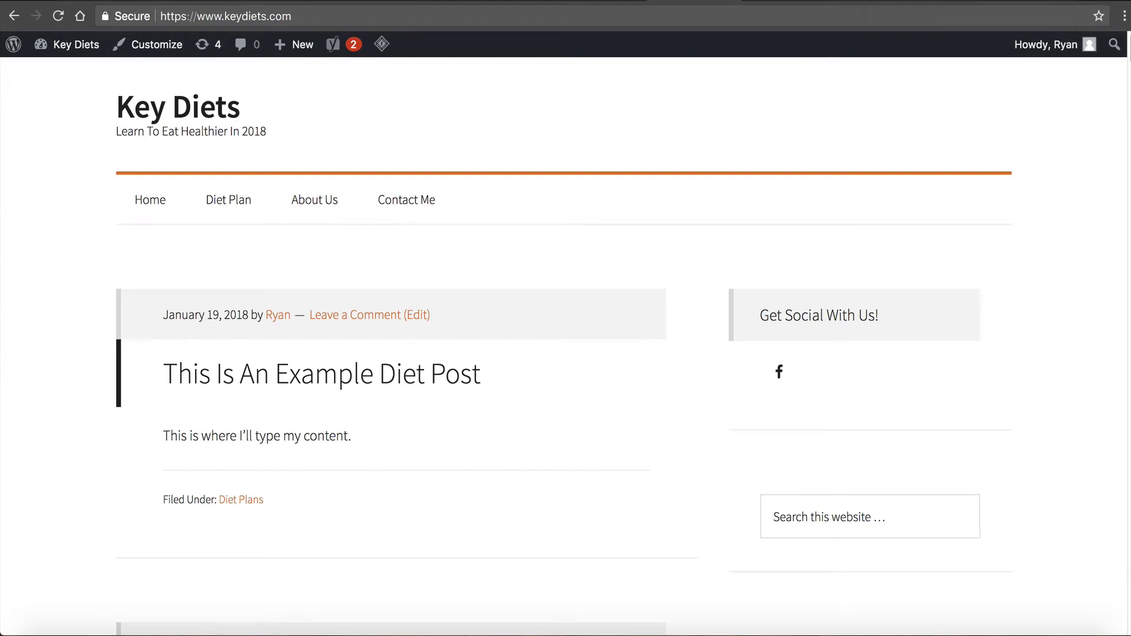
Step: Switch to the Codex page on Configuring Automatic Background Updates and review the wp-config.php constants and core update filters
click(884, 1)
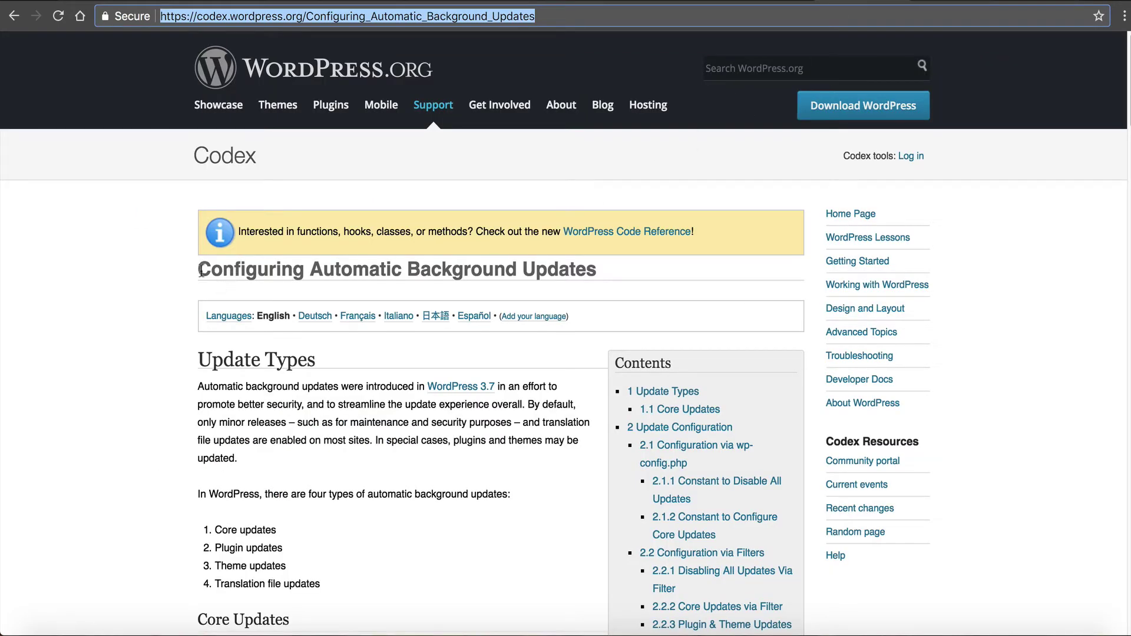
drag(198, 275, 298, 267)
click(312, 274)
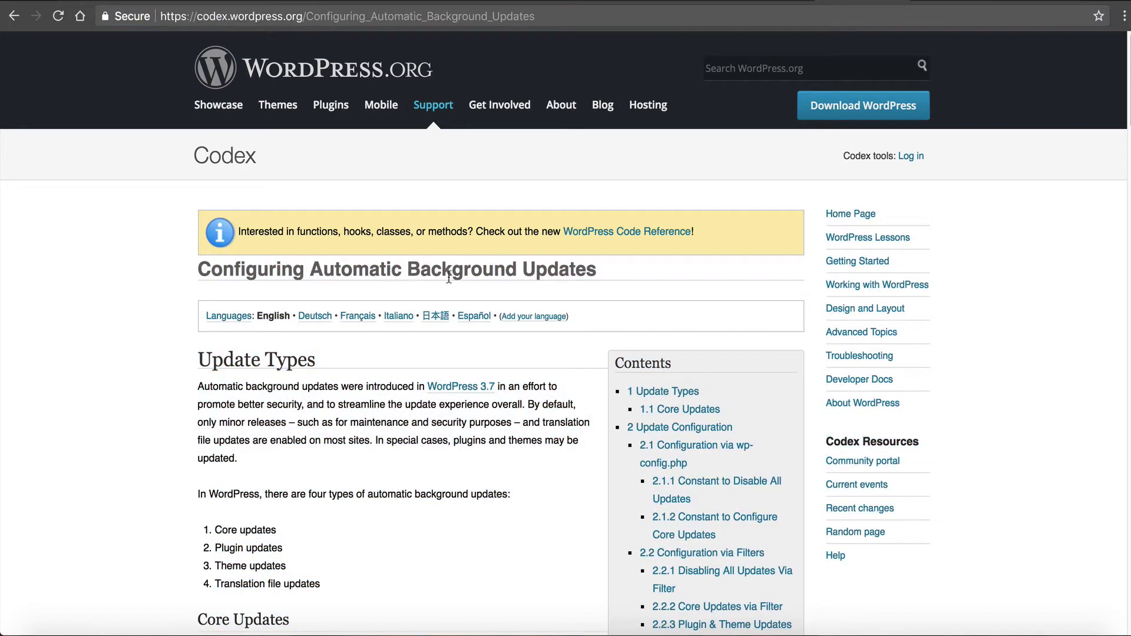
scroll(444, 287, down, 8)
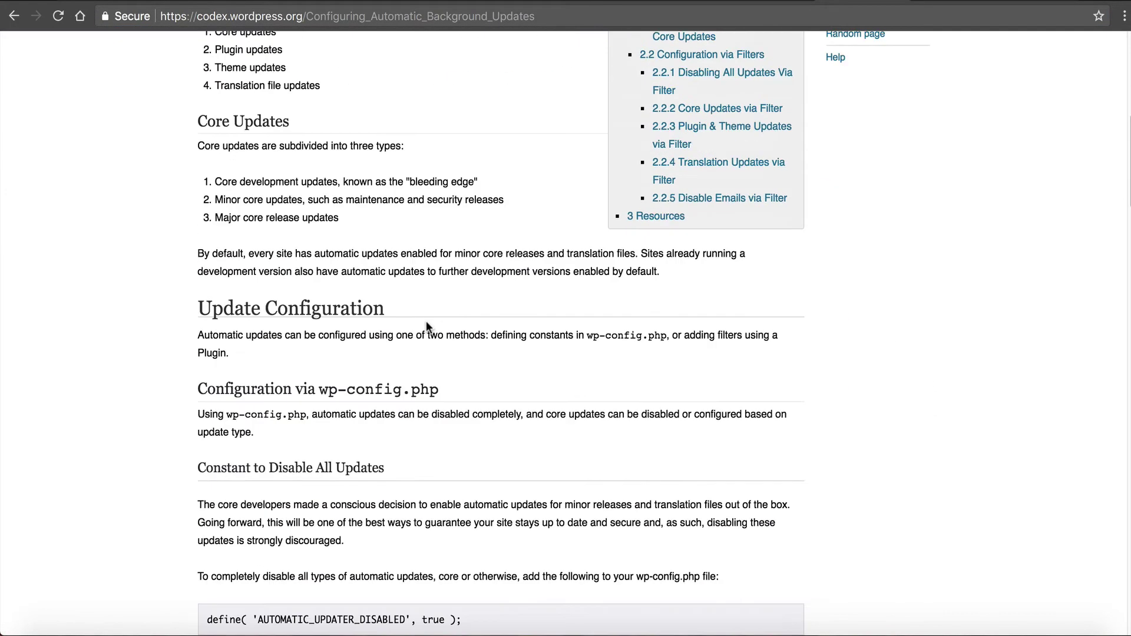
scroll(427, 321, down, 5)
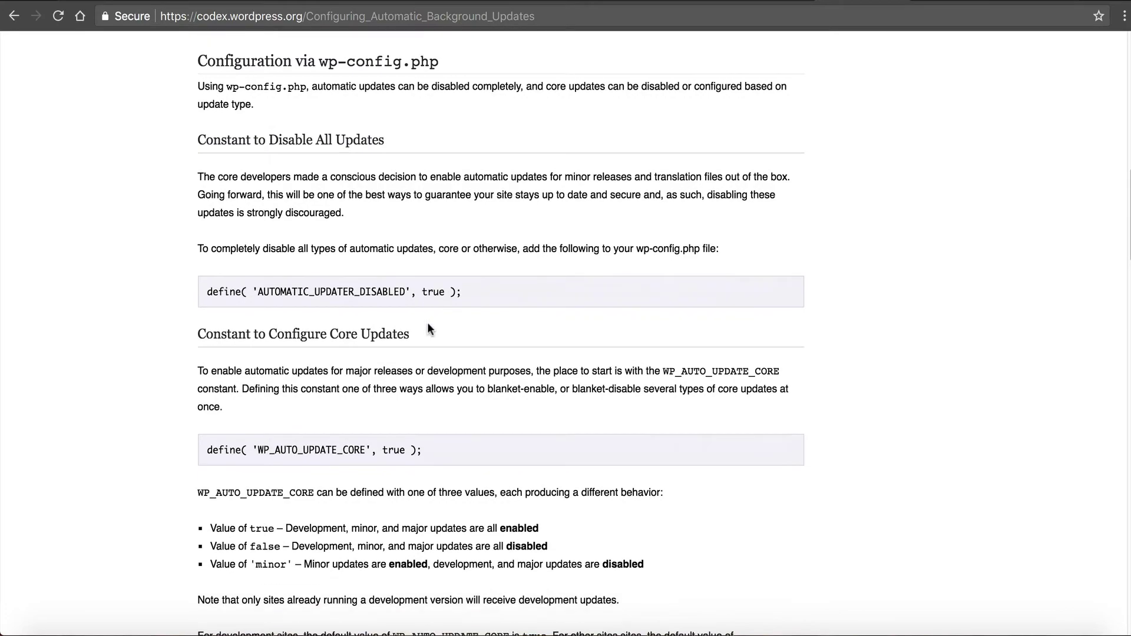
scroll(427, 326, down, 10)
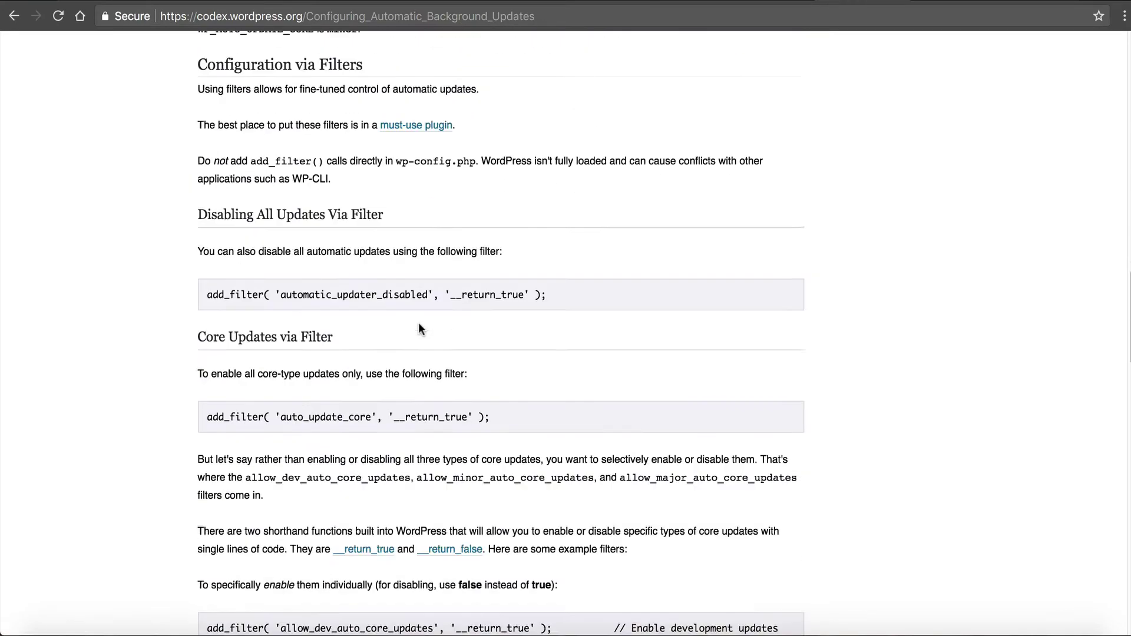
scroll(420, 328, down, 5)
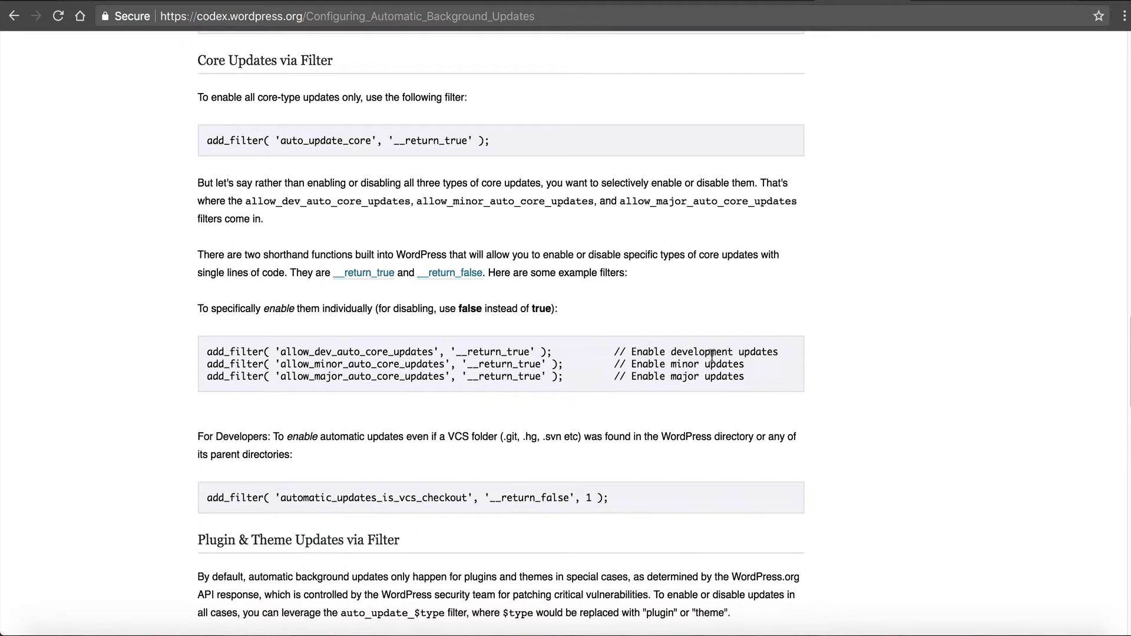
drag(716, 354, 683, 353)
click(684, 354)
Step: Review the Plugin & Theme Updates via Filter section, including the code for auto-updating specific plugins
scroll(576, 380, down, 5)
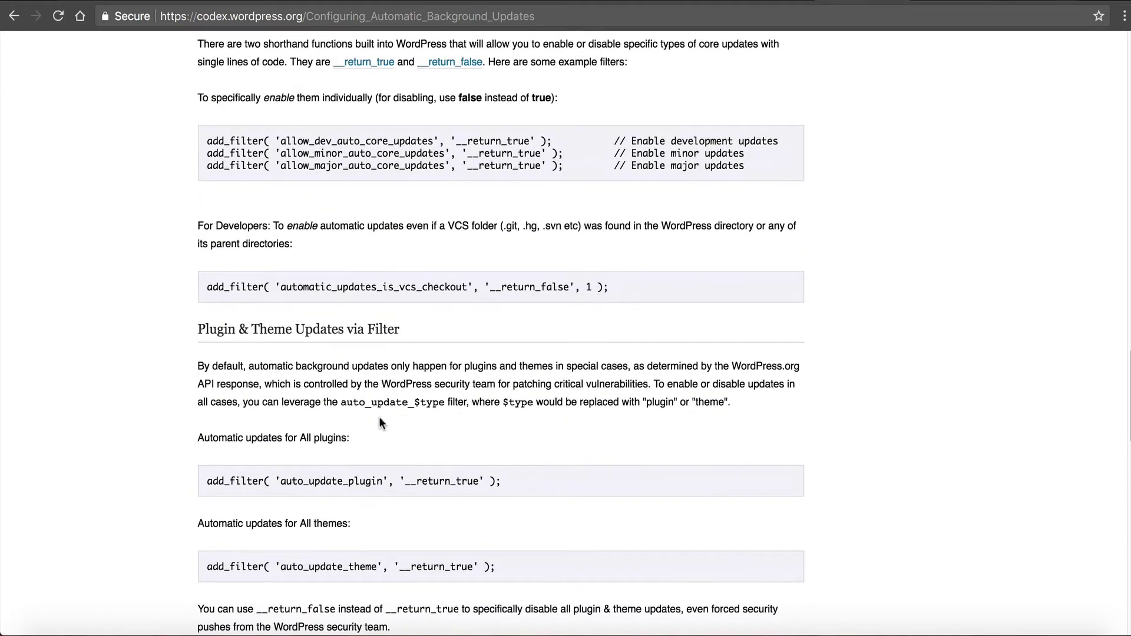
scroll(418, 354, down, 5)
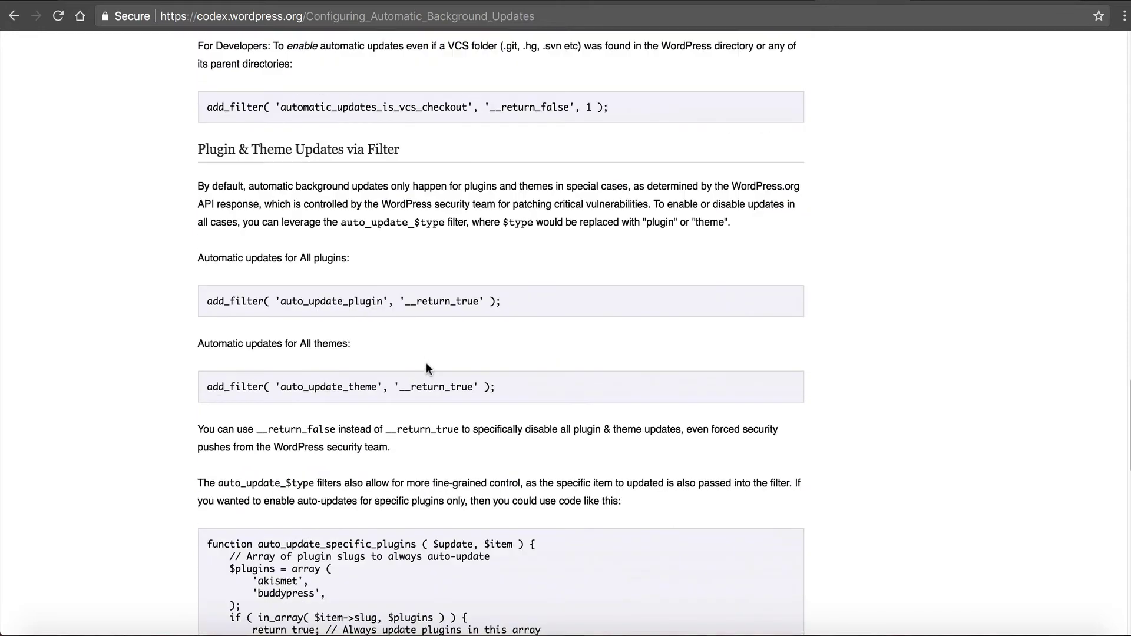
scroll(428, 366, down, 1)
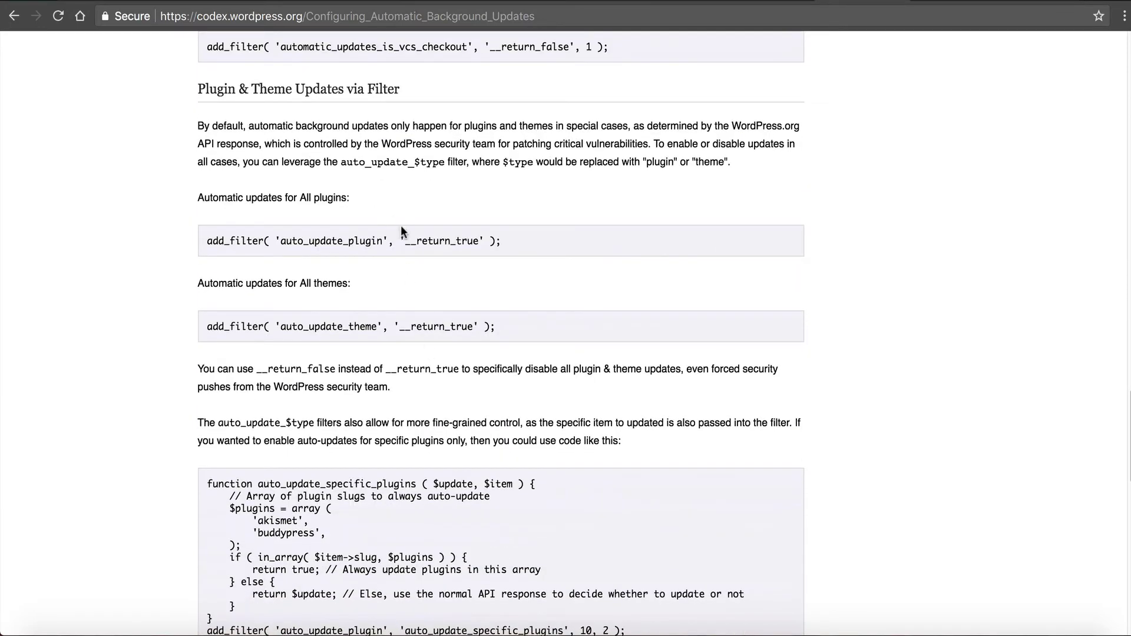
scroll(411, 241, down, 2)
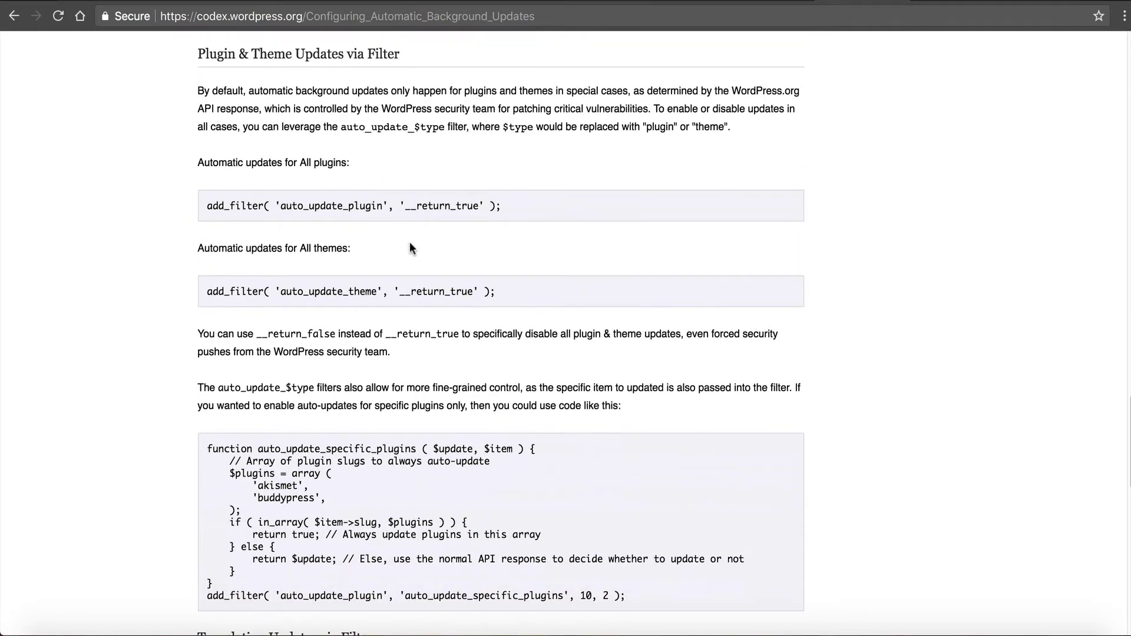
scroll(411, 243, down, 9)
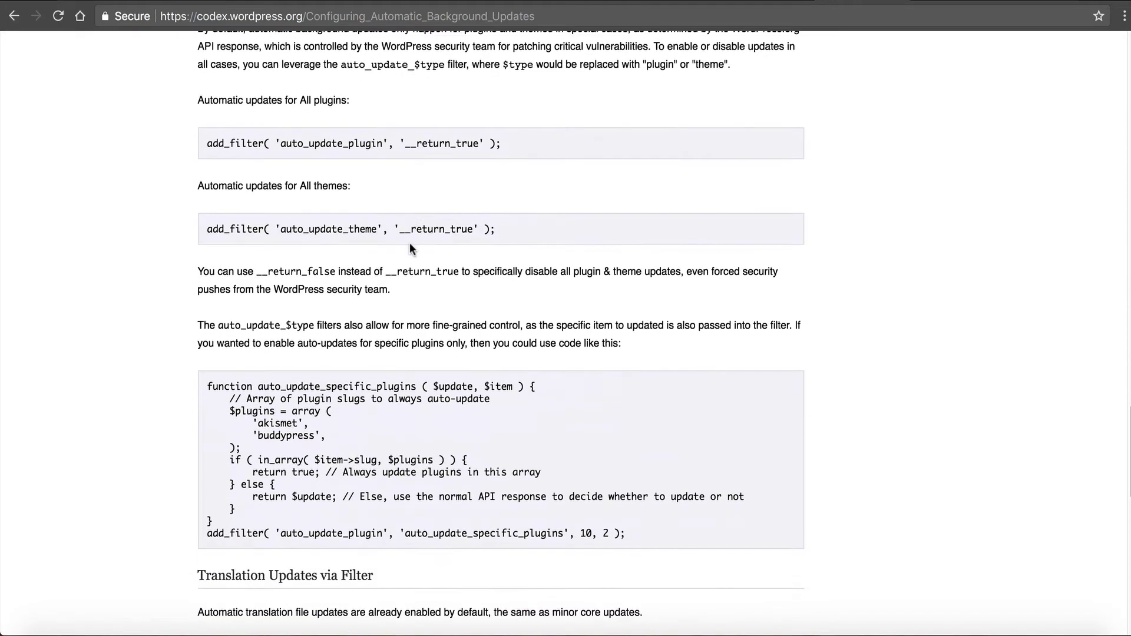
Step: Review the Codex sections on translation updates and disabling notification emails via filter, and return to the start of the article
scroll(415, 239, down, 10)
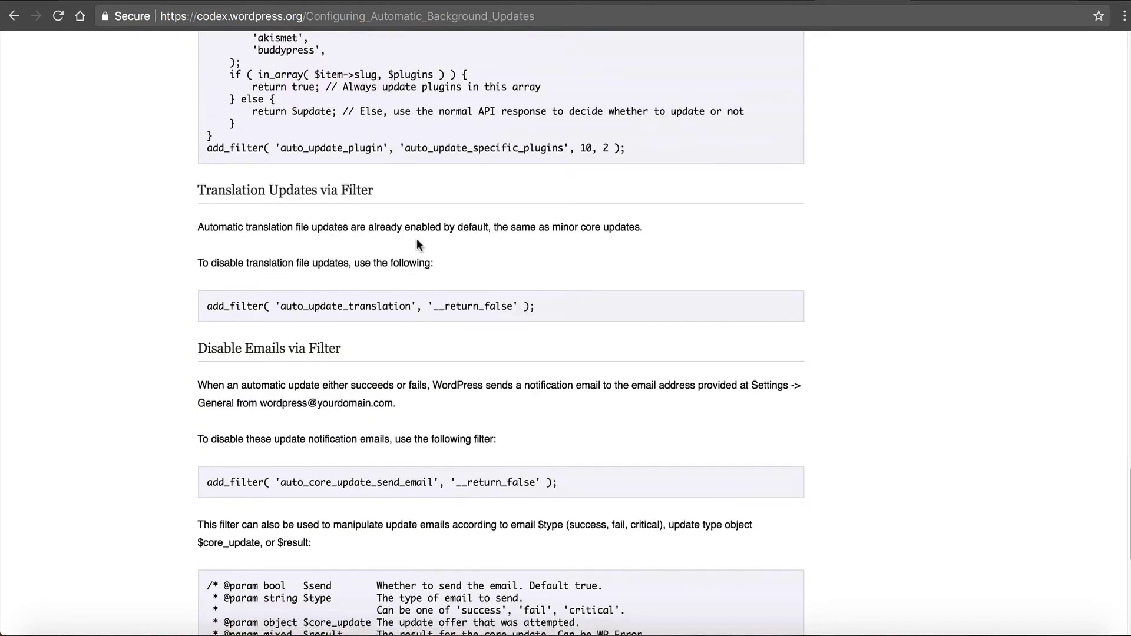
scroll(427, 250, down, 4)
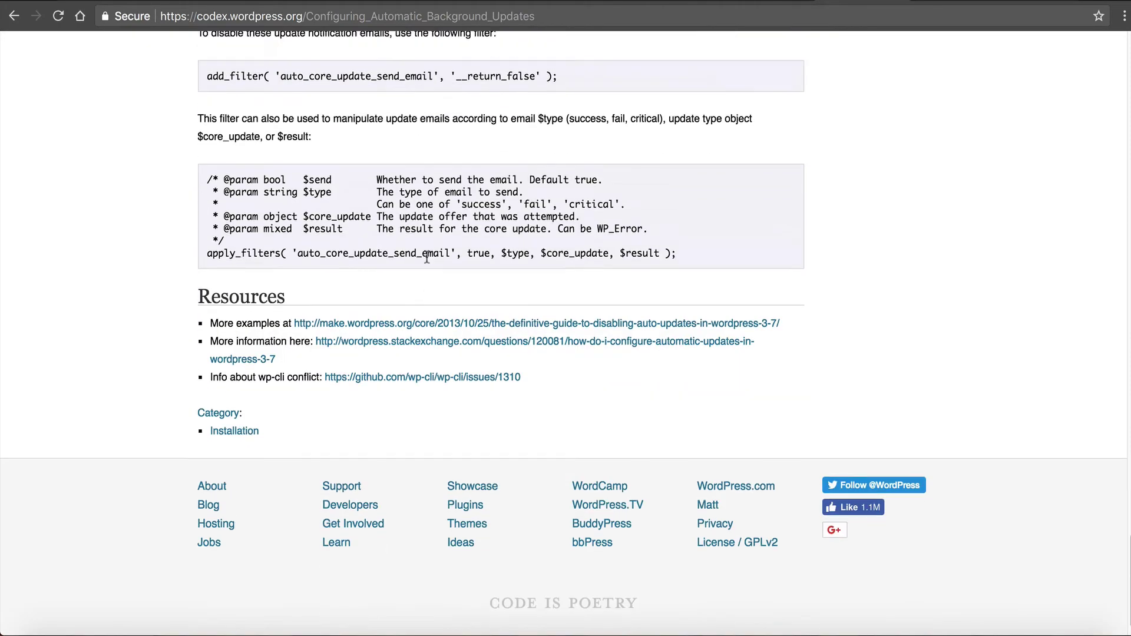
scroll(422, 255, up, 20)
scroll(421, 255, up, 20)
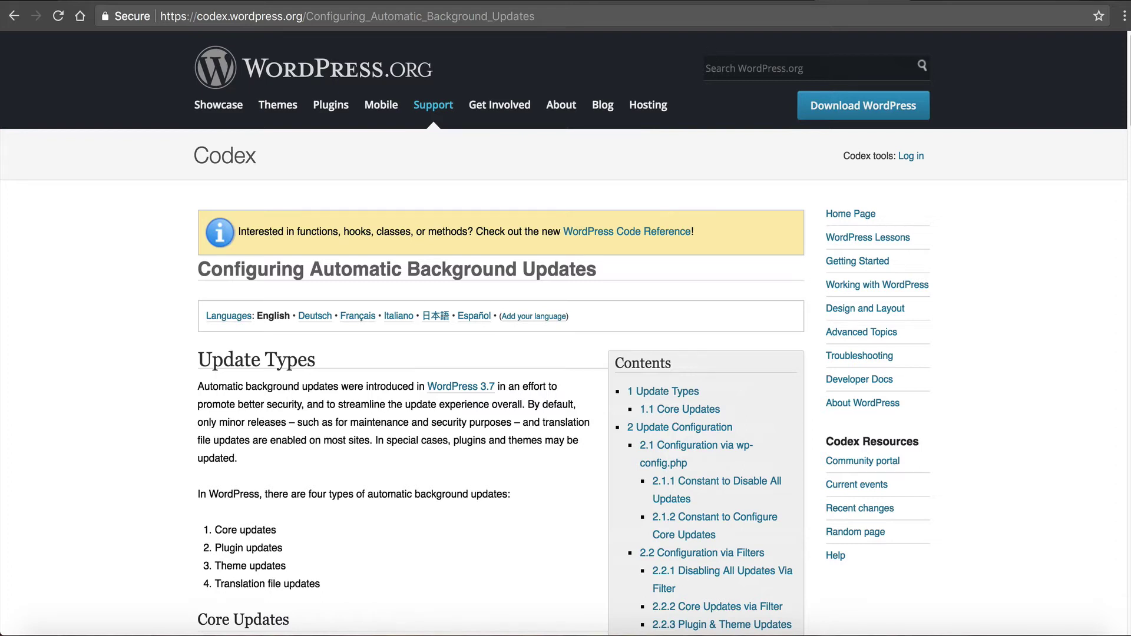
Step: Switch to the WP Rollback page on WordPress.org, read its description and copy the plugin name
click(962, 2)
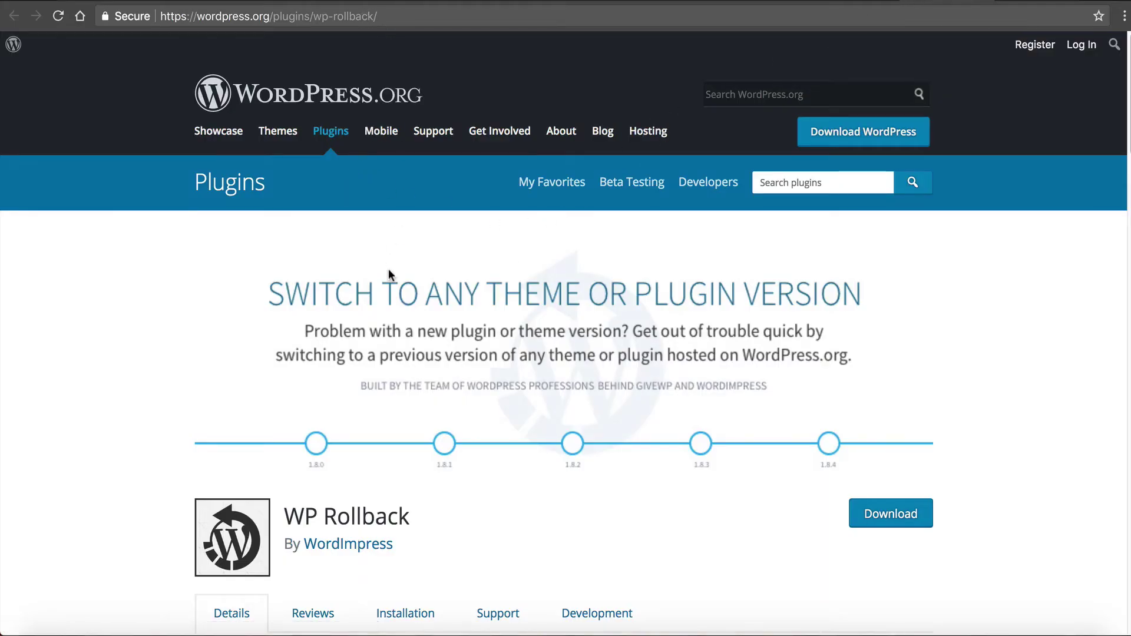
scroll(391, 317, down, 7)
scroll(398, 352, down, 3)
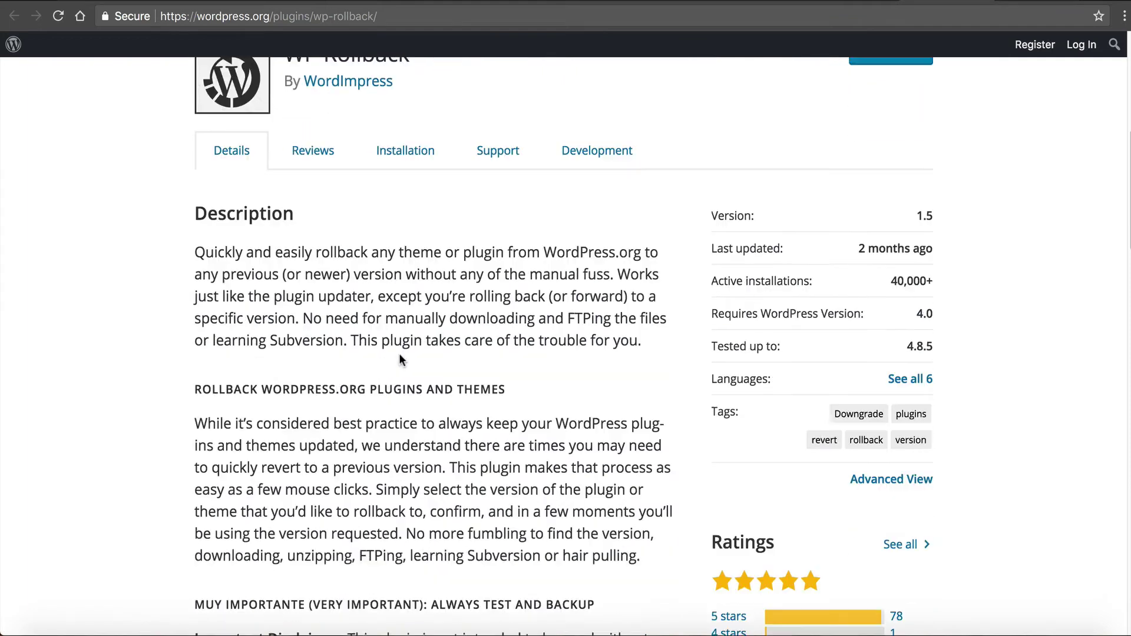
scroll(369, 313, up, 9)
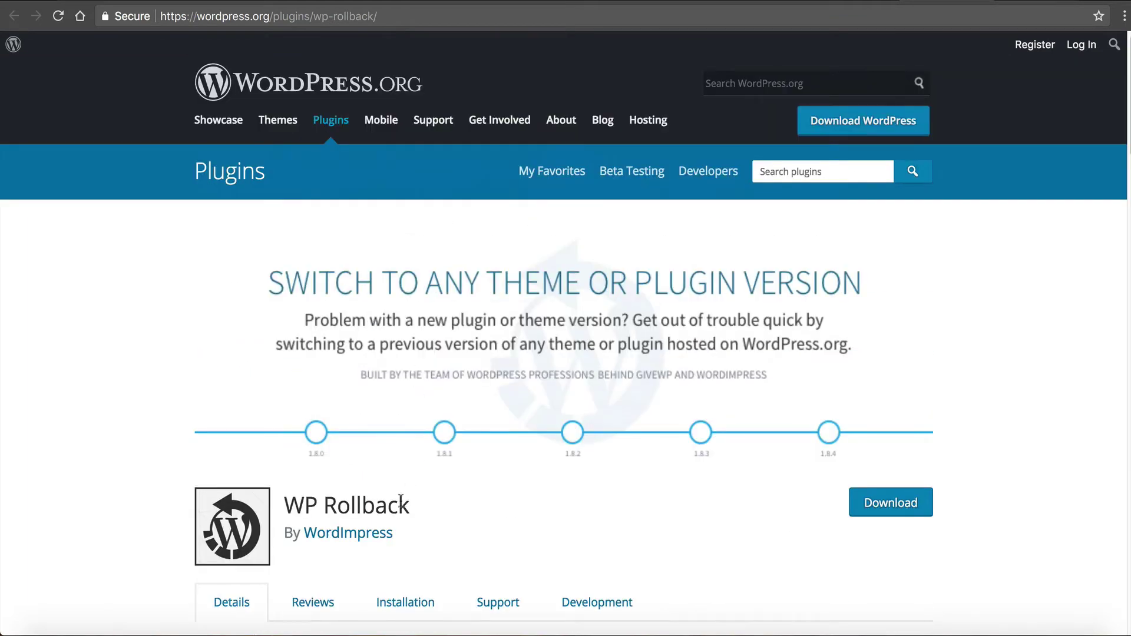
drag(413, 503, 284, 501)
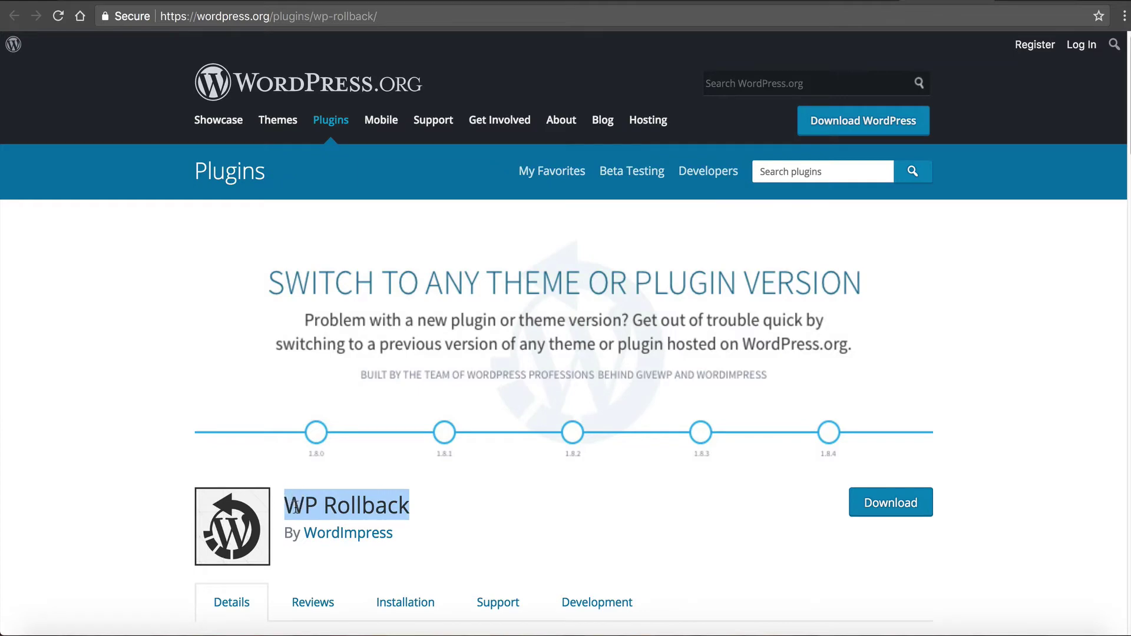
right_click(293, 494)
click(318, 525)
Step: Switch to the Key Diets WordPress admin and search for "WP Rollback" among the plugins to add
key(ctrl+Tab)
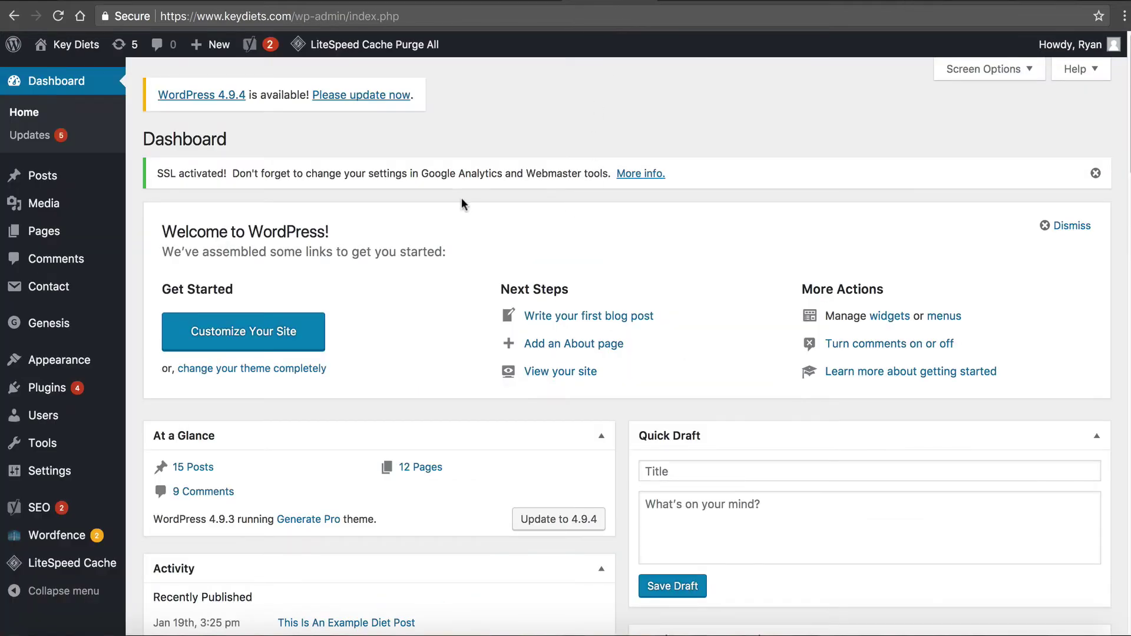
mouse_move(29, 394)
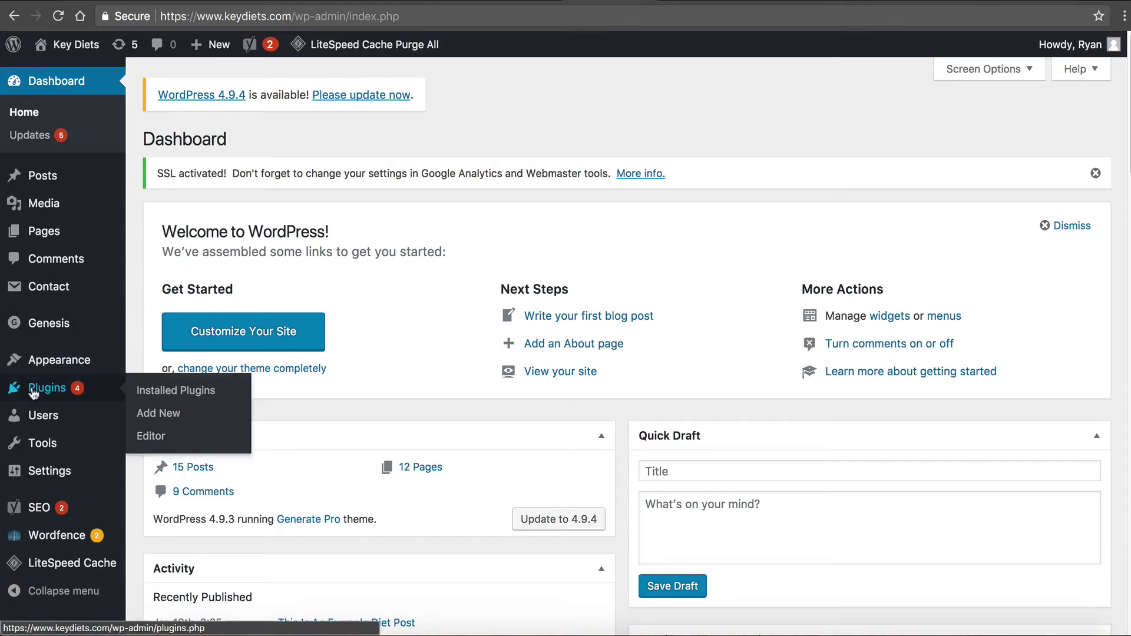
click(155, 415)
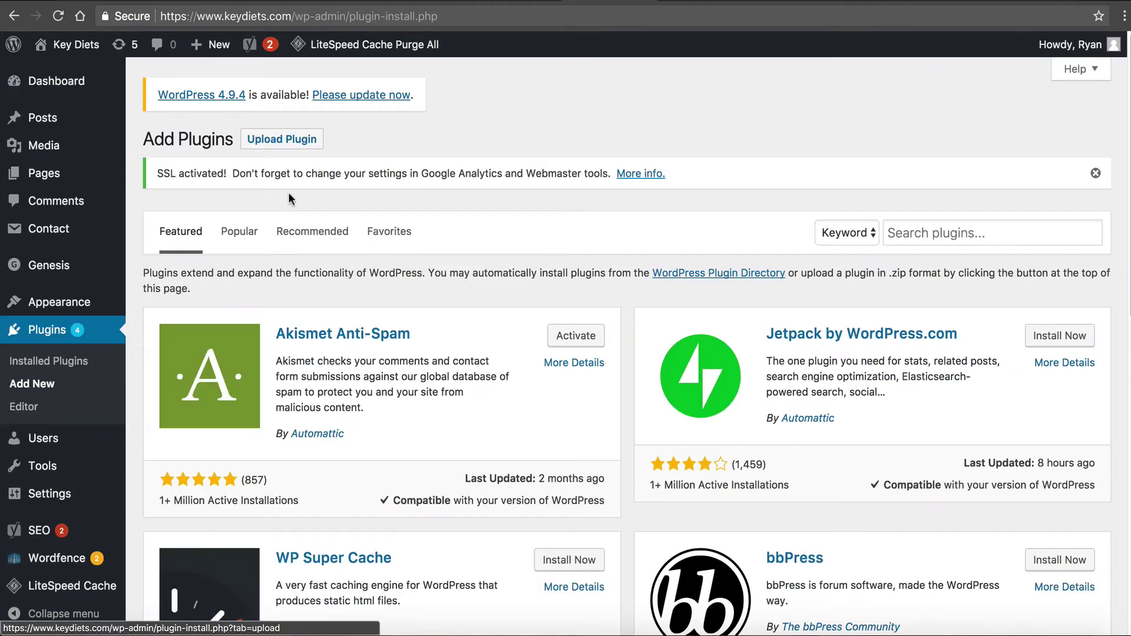
right_click(954, 231)
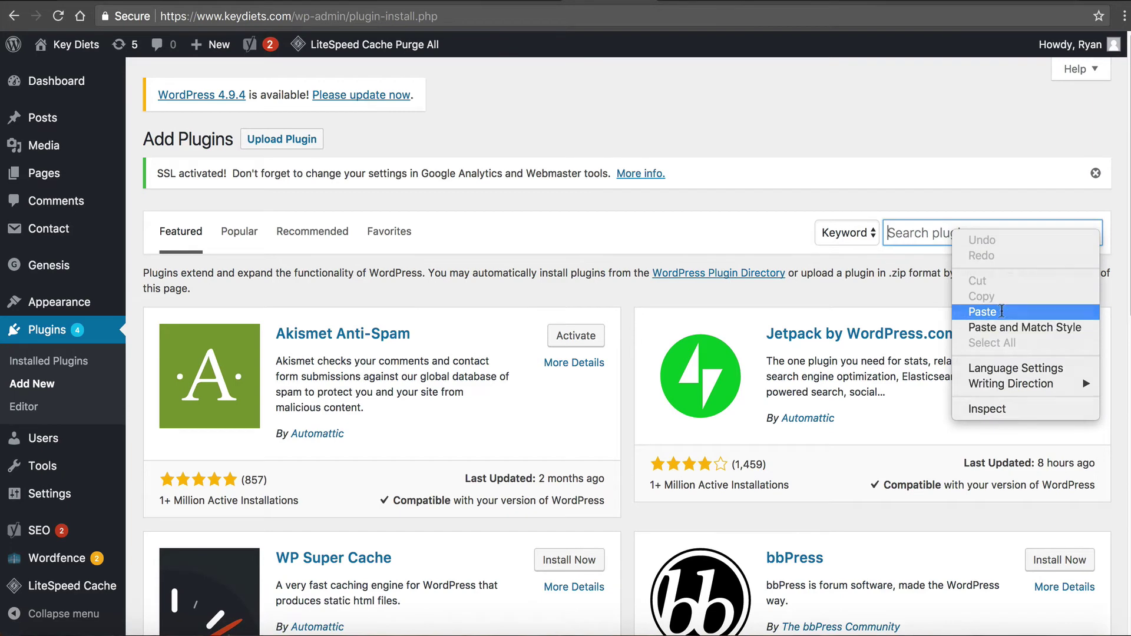
click(1061, 306)
key(Return)
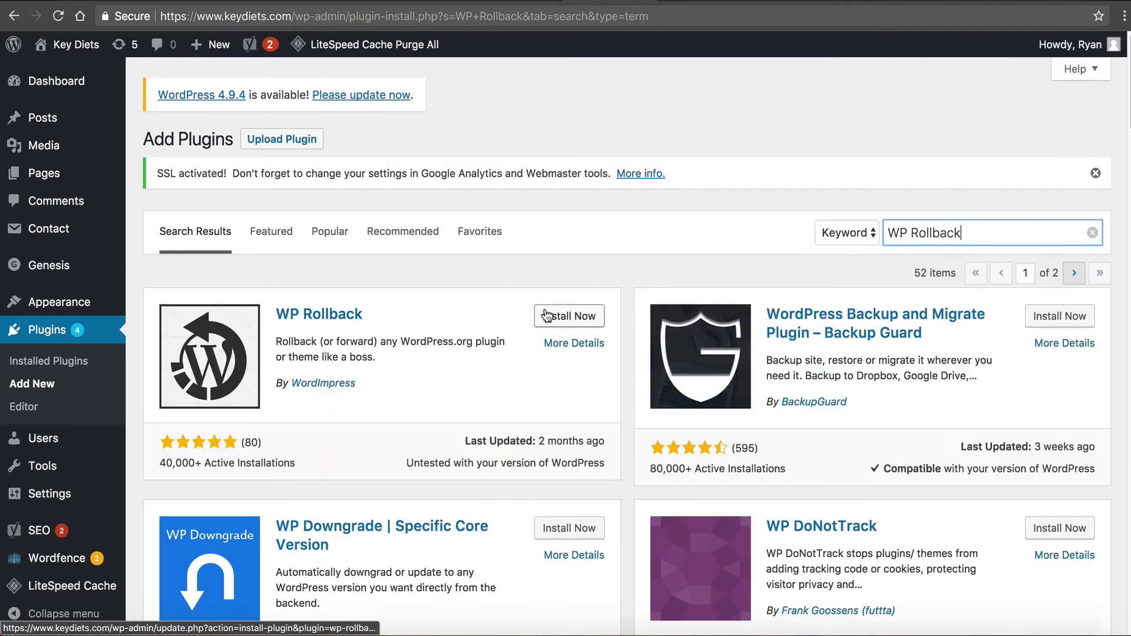
Step: Install and activate the WP Rollback plugin, and show the list of installed plugins
click(547, 317)
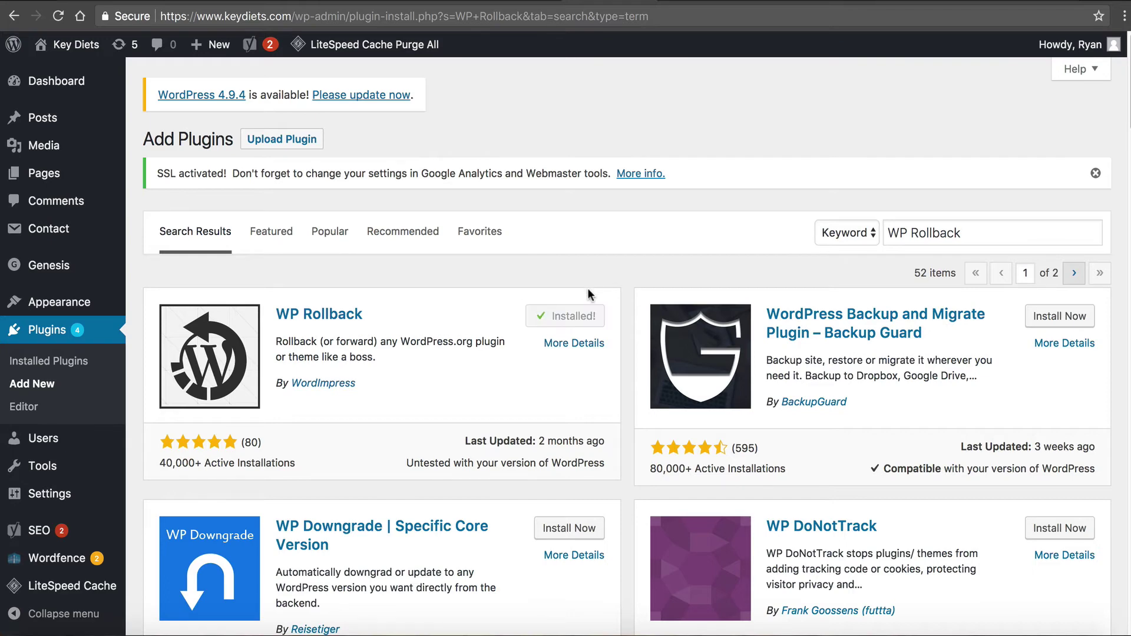
click(571, 324)
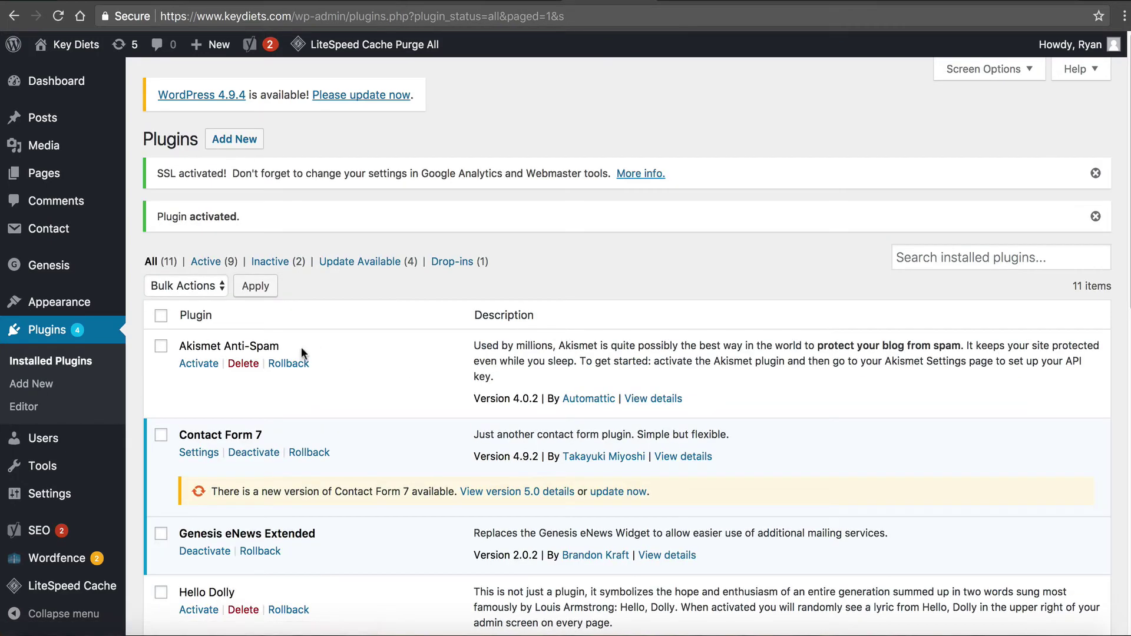
click(58, 366)
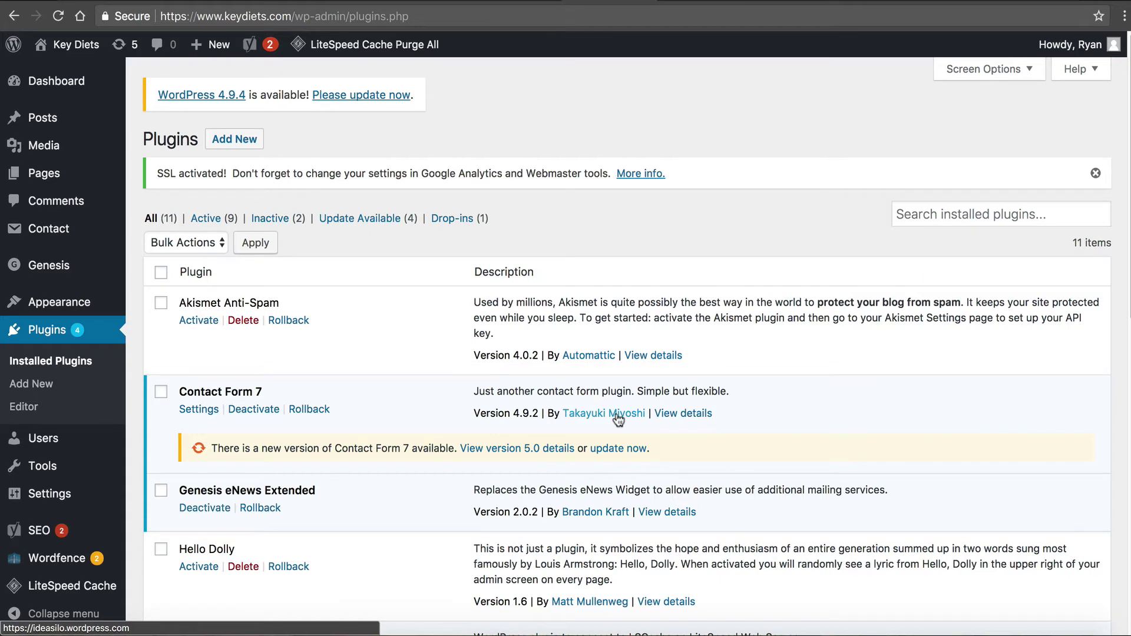
Step: Switch to the Automatic Plugin Updates page on WordPress.org and copy the plugin name
click(1011, 2)
scroll(663, 184, down, 5)
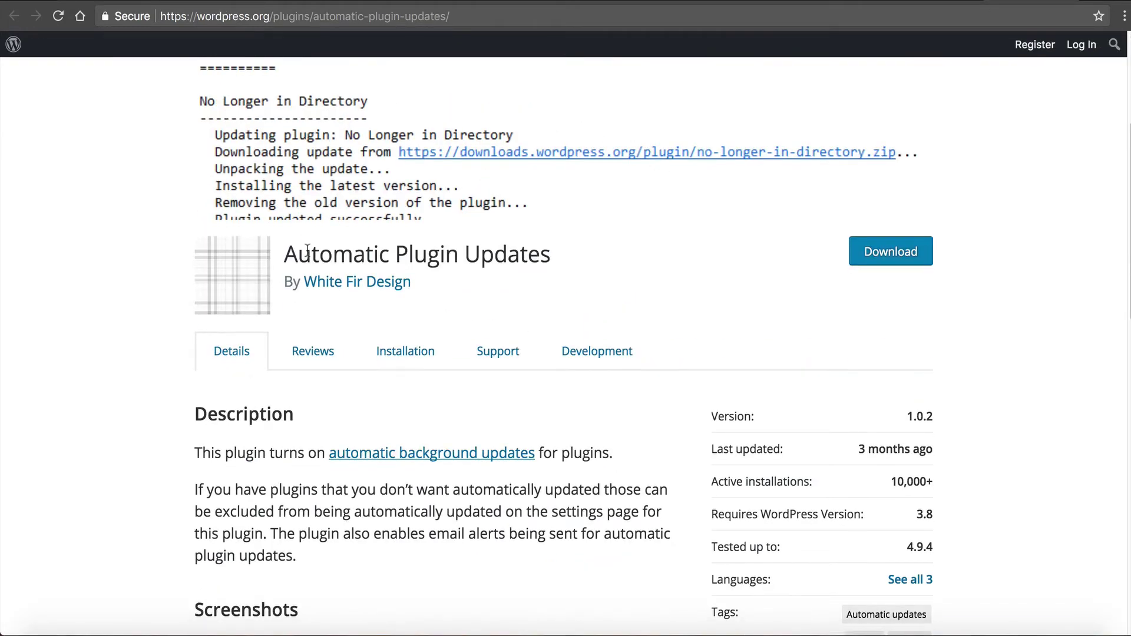
drag(551, 254, 284, 255)
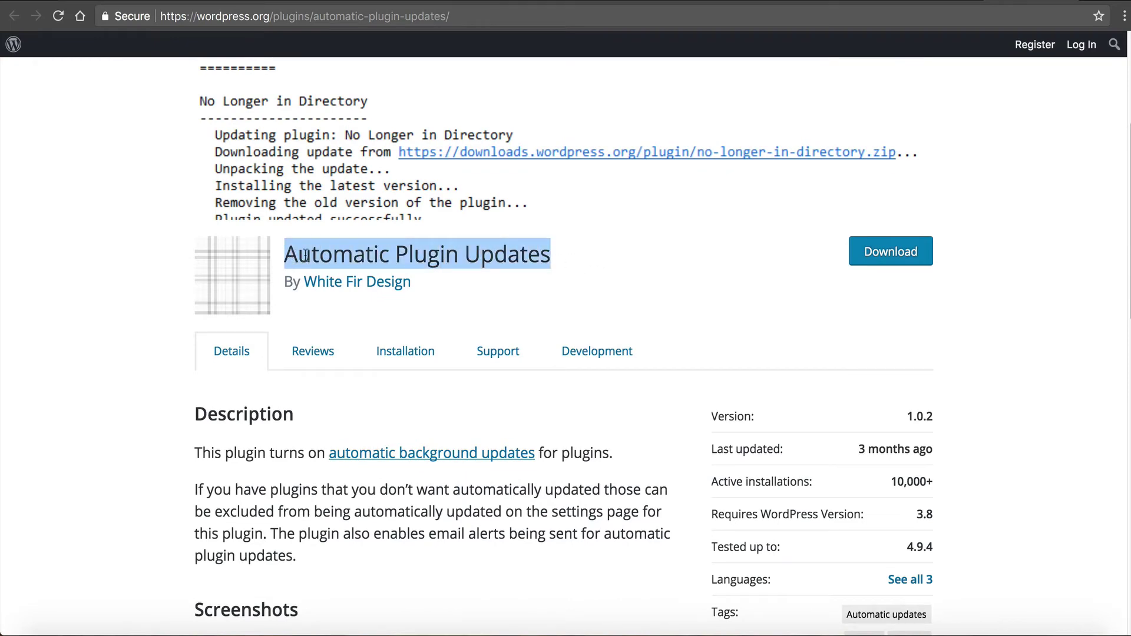
right_click(369, 242)
click(401, 277)
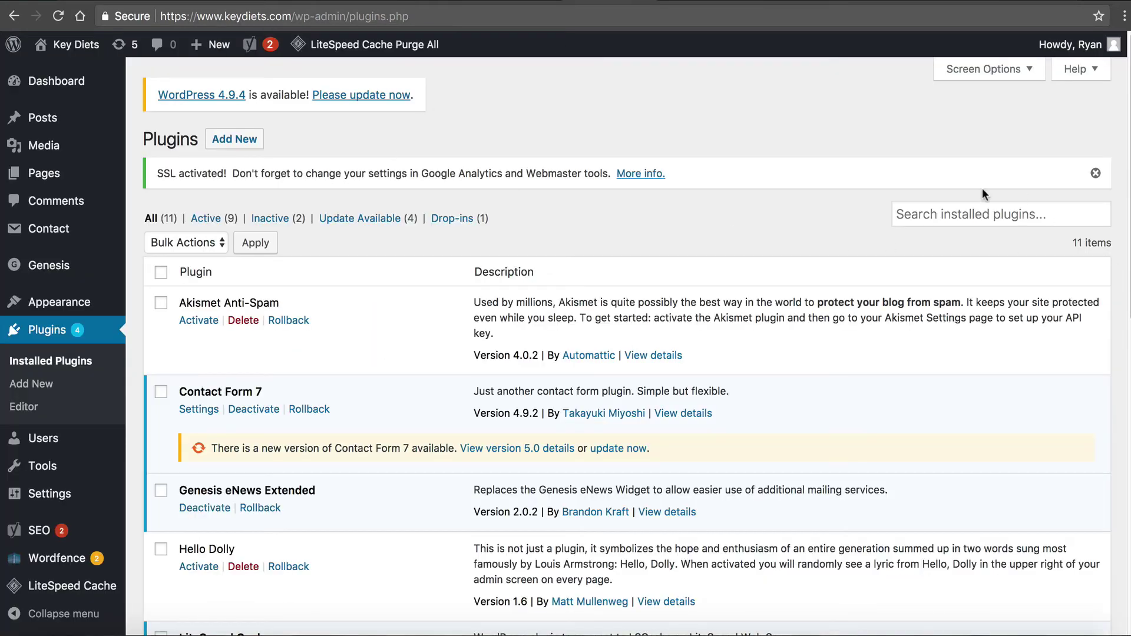
Step: Find the Automatic Plugin Updates plugin through the Key Diets plugin search using the copied name, then install and activate it
click(235, 139)
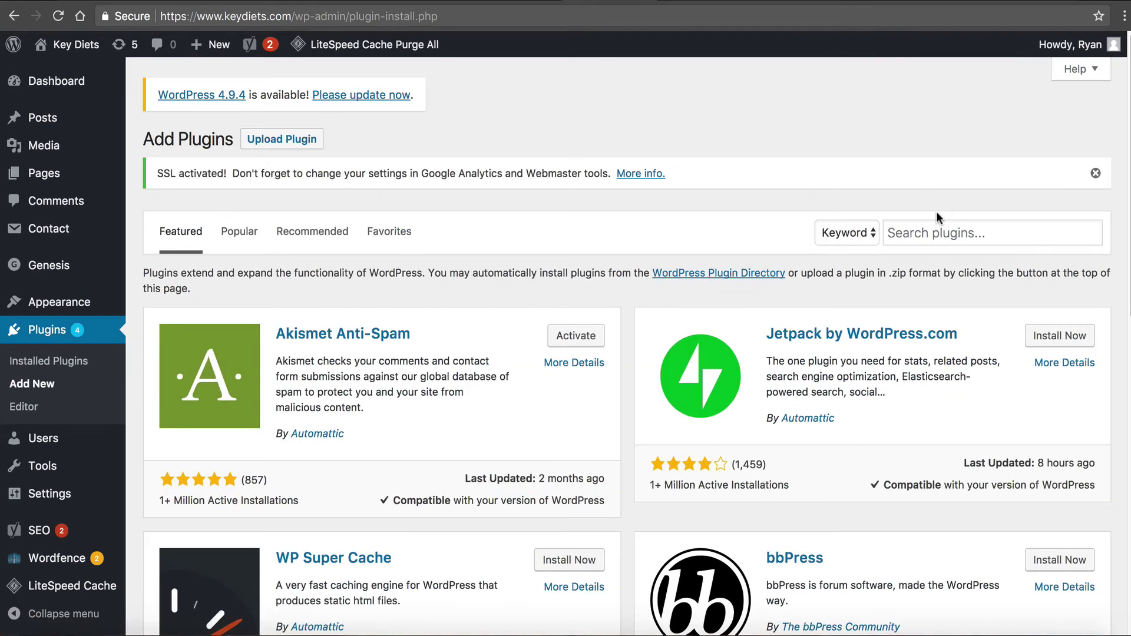
click(1005, 228)
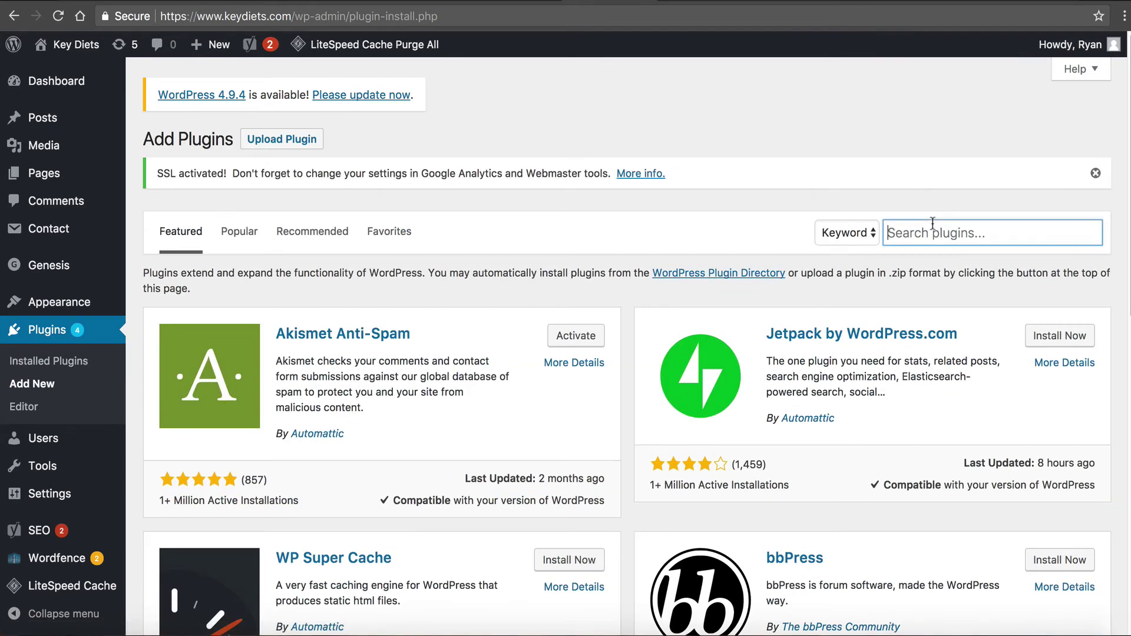
right_click(1002, 225)
click(963, 303)
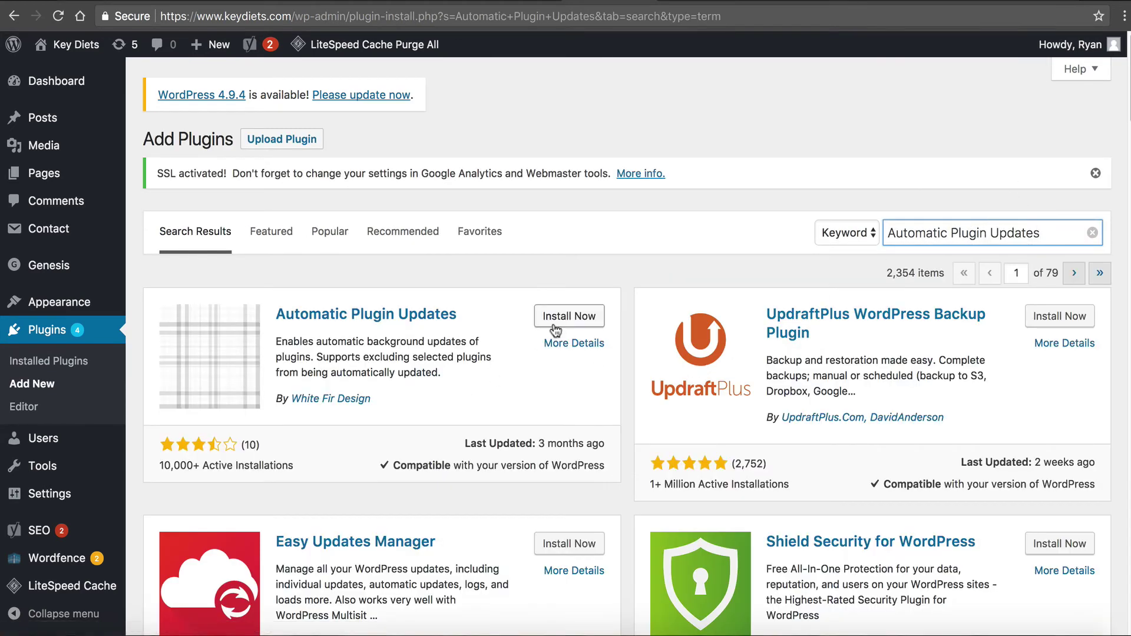
click(558, 316)
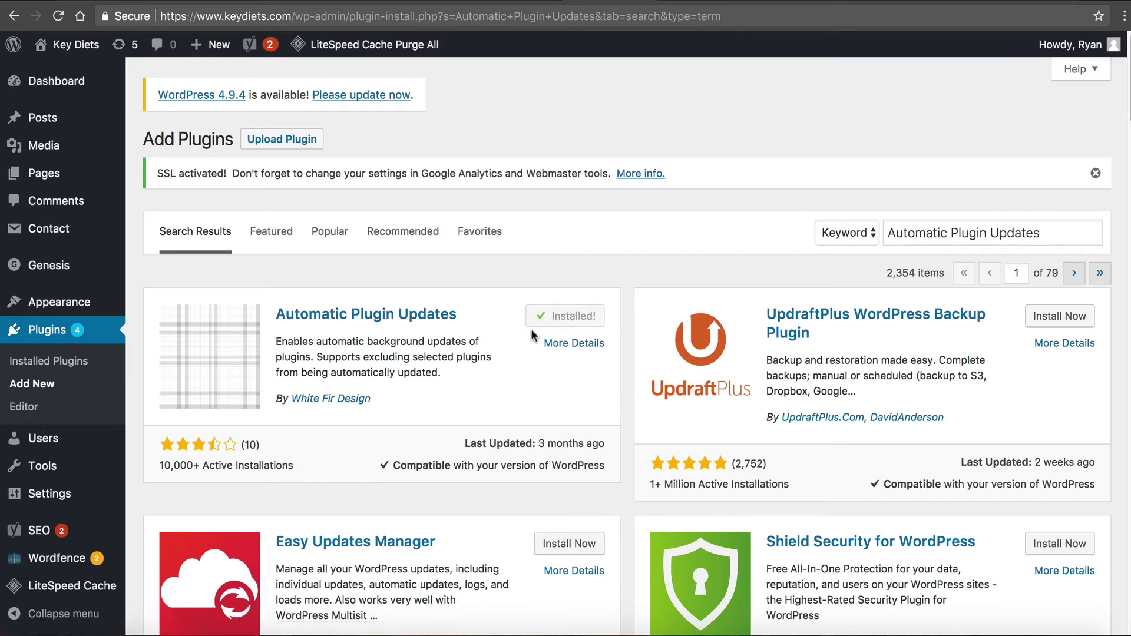
click(576, 316)
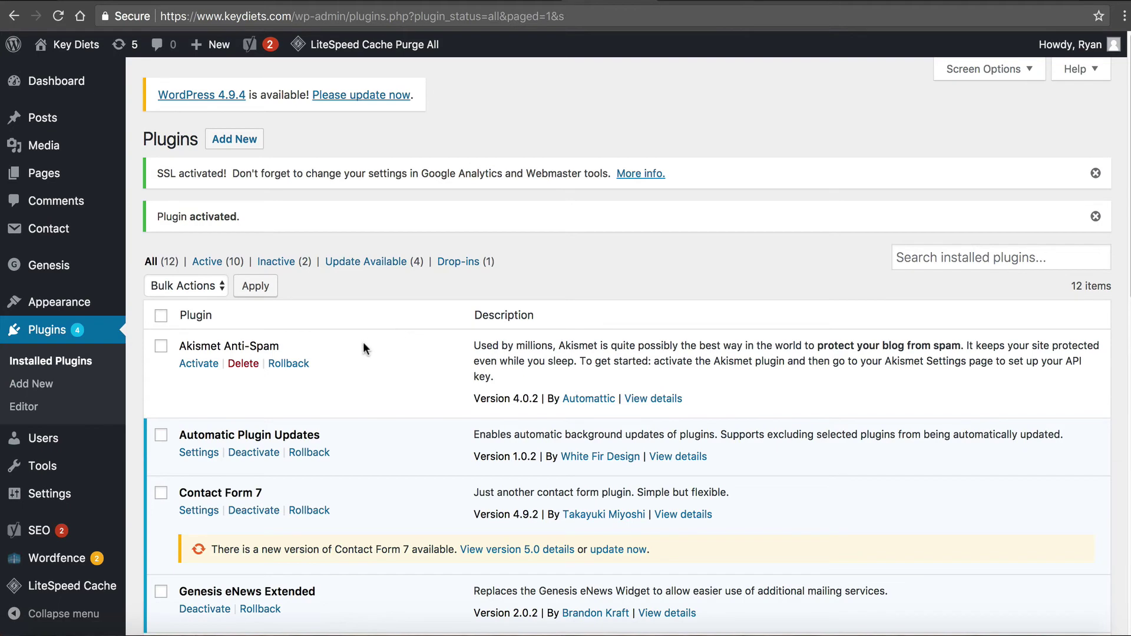
Step: Open the settings of Automatic Plugin Updates and review the list of plugins that can be excluded from automatic updates
scroll(363, 341, down, 3)
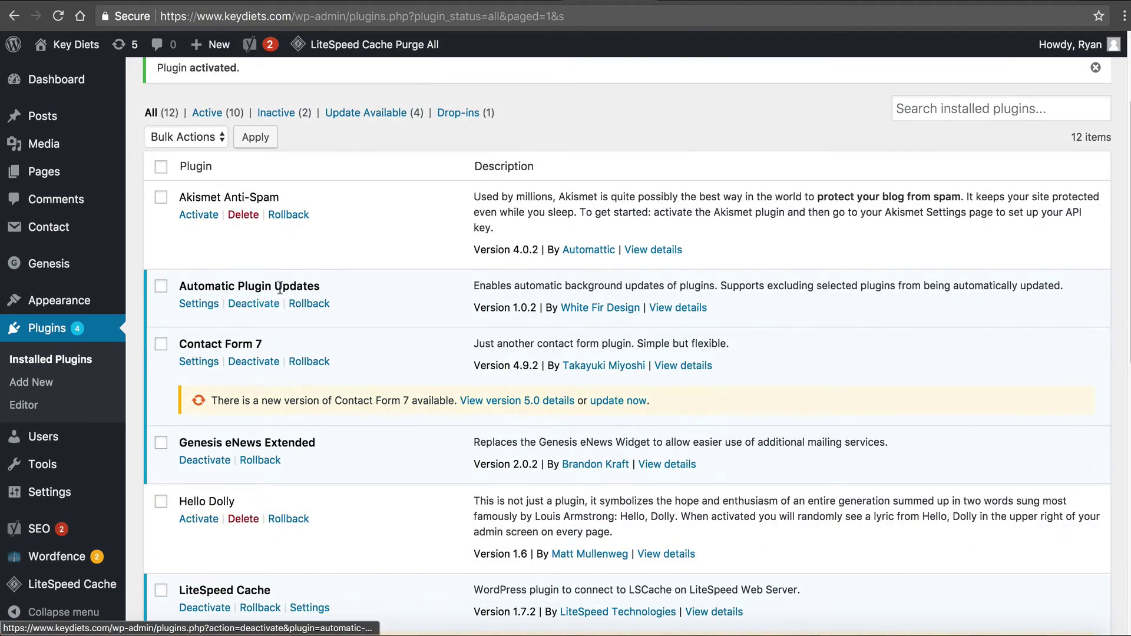
click(199, 304)
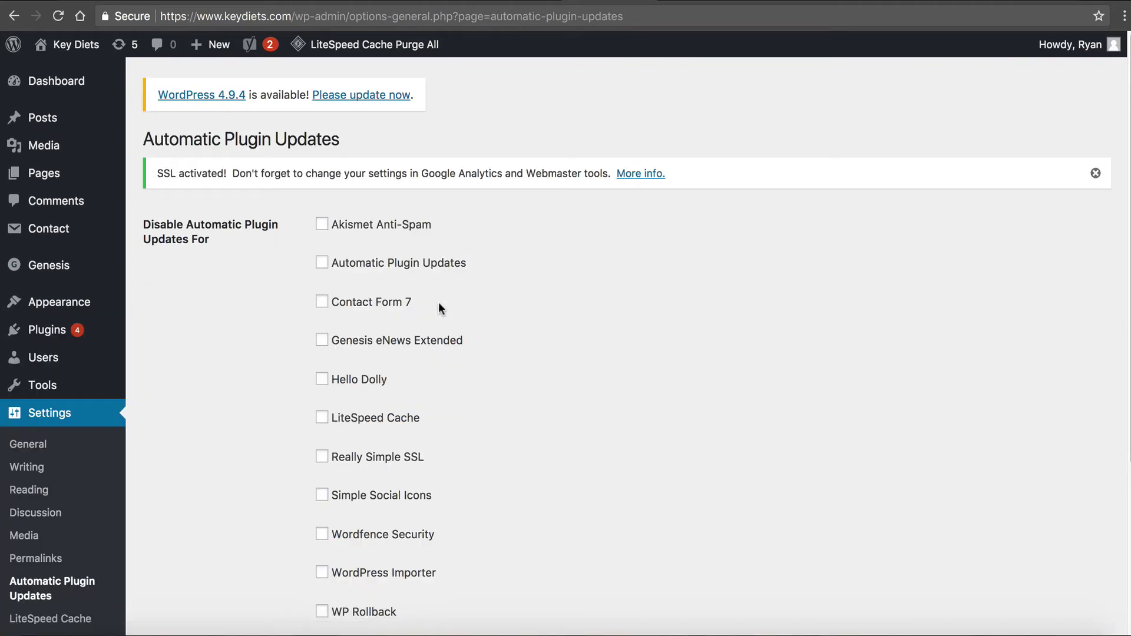
scroll(295, 289, down, 5)
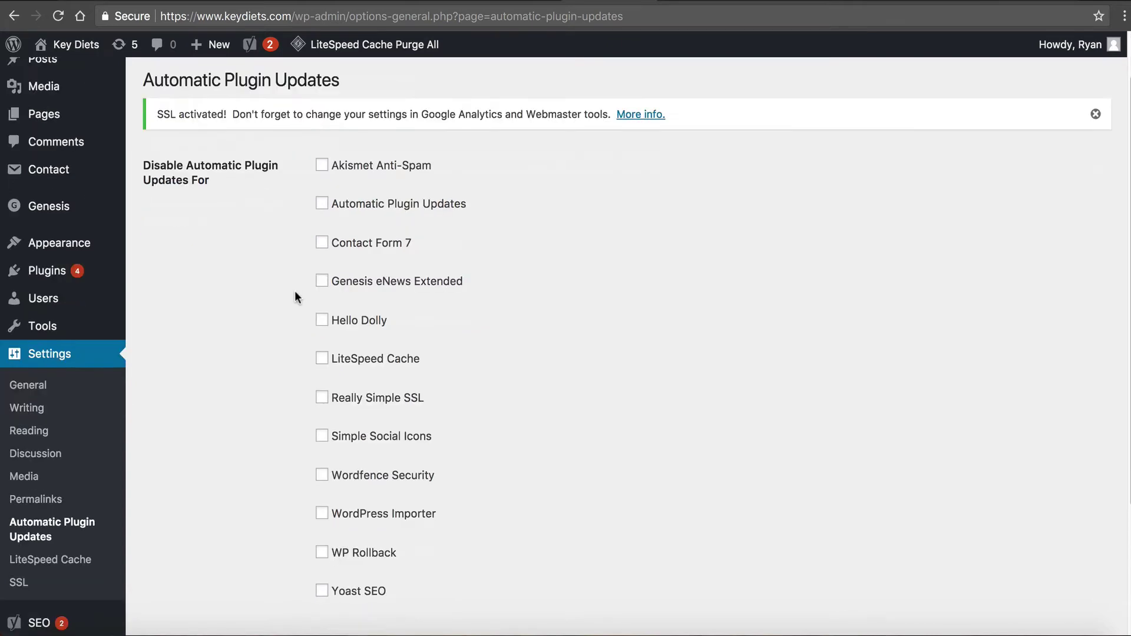
scroll(295, 291, up, 3)
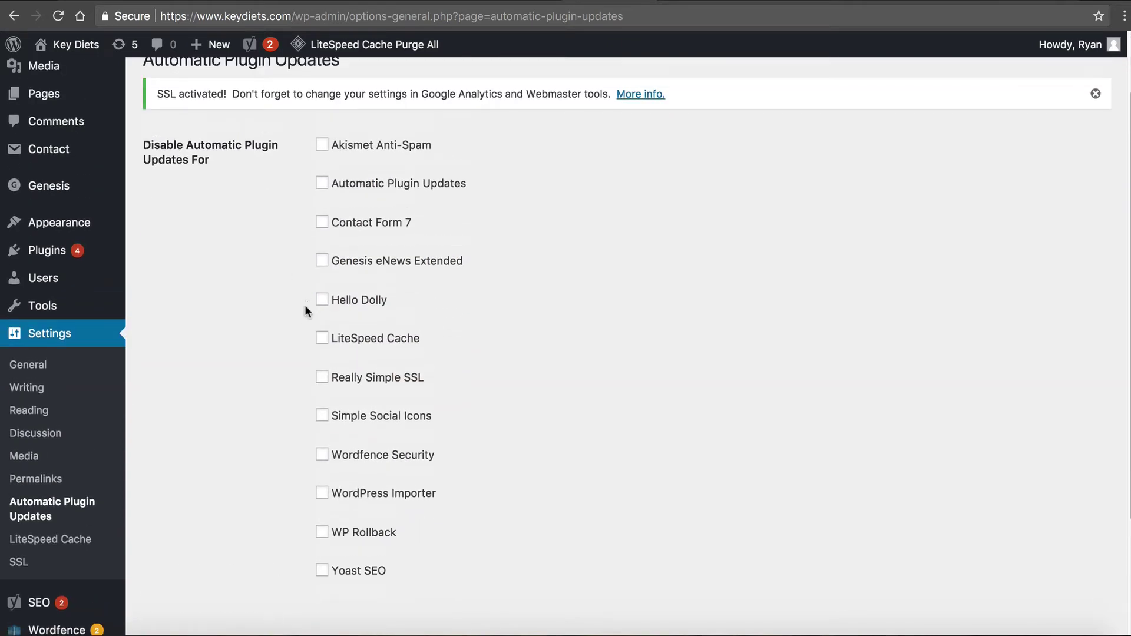
scroll(308, 312, up, 1)
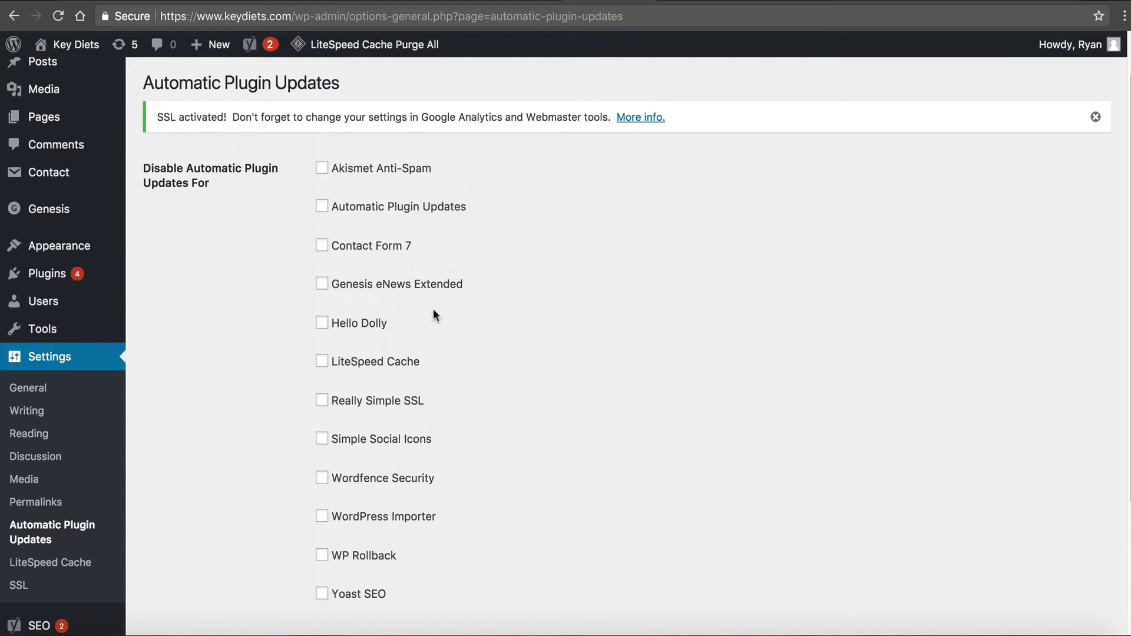
Step: Select Akismet Anti-Spam for disabled automatic updates without saving, and review the remaining plugin and email options
click(320, 170)
click(320, 208)
scroll(354, 201, down, 3)
scroll(360, 231, down, 1)
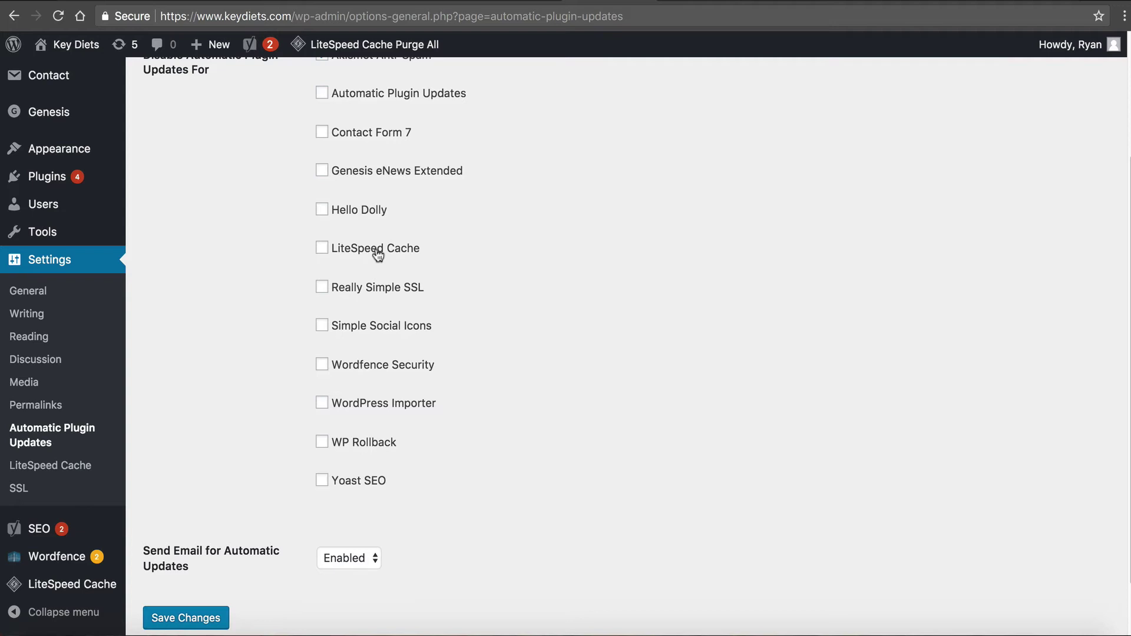
scroll(419, 288, down, 1)
scroll(412, 288, up, 5)
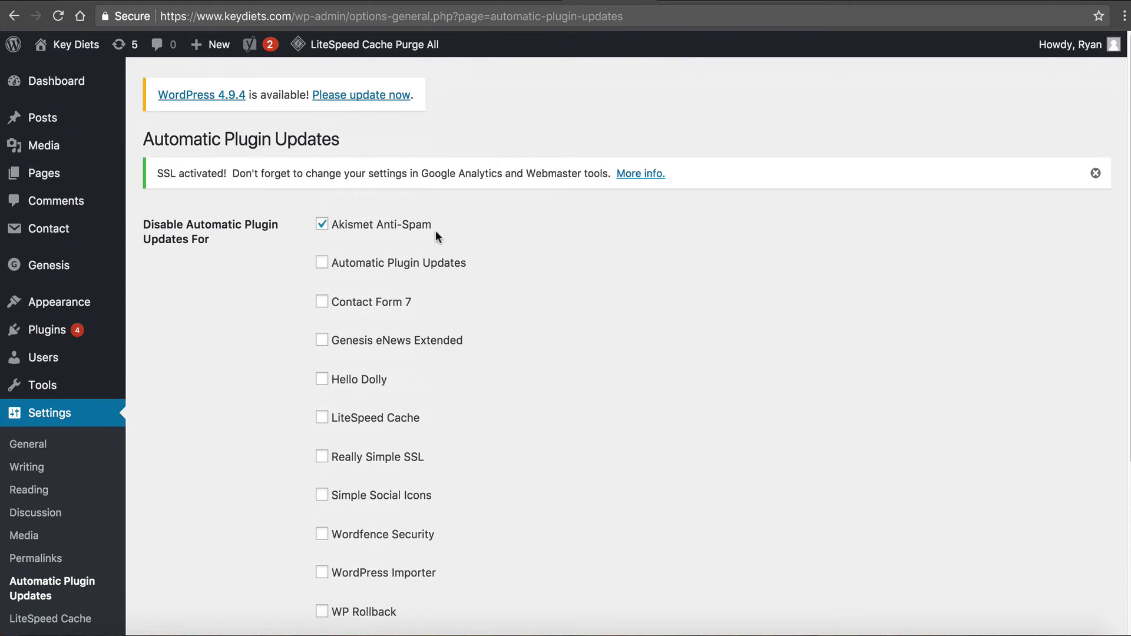
Step: Open the WordPress updates page and update the WordPress core to version 4.9.4
click(389, 98)
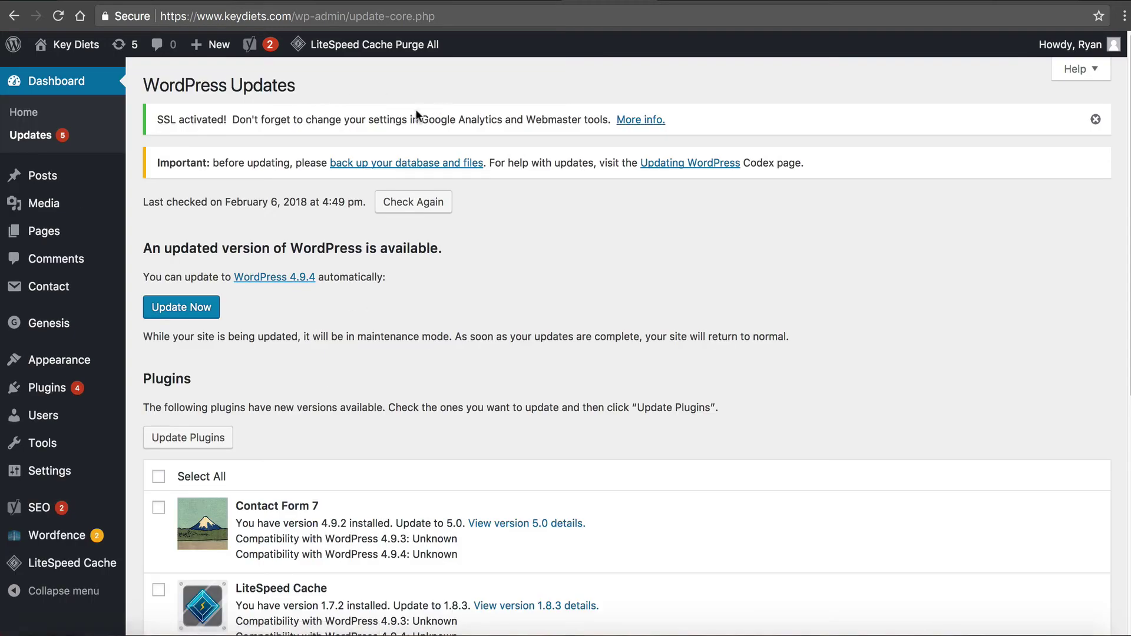
click(174, 314)
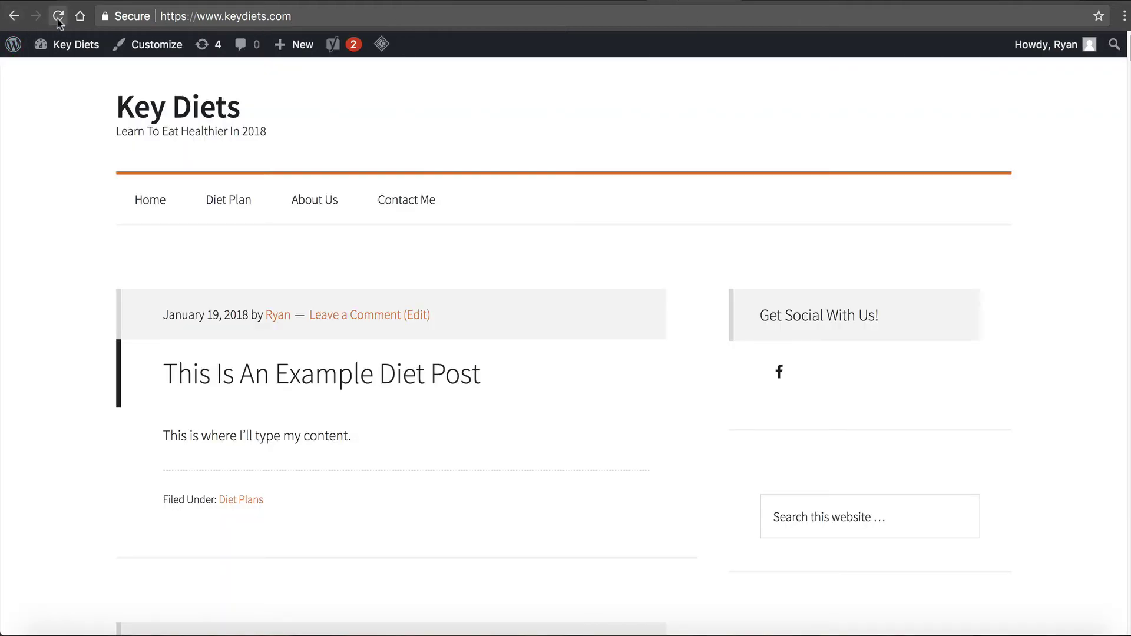
Step: Reload the live Key Diets homepage, open "This Is An Example Diet Post" and check the post page and its sidebar
click(58, 17)
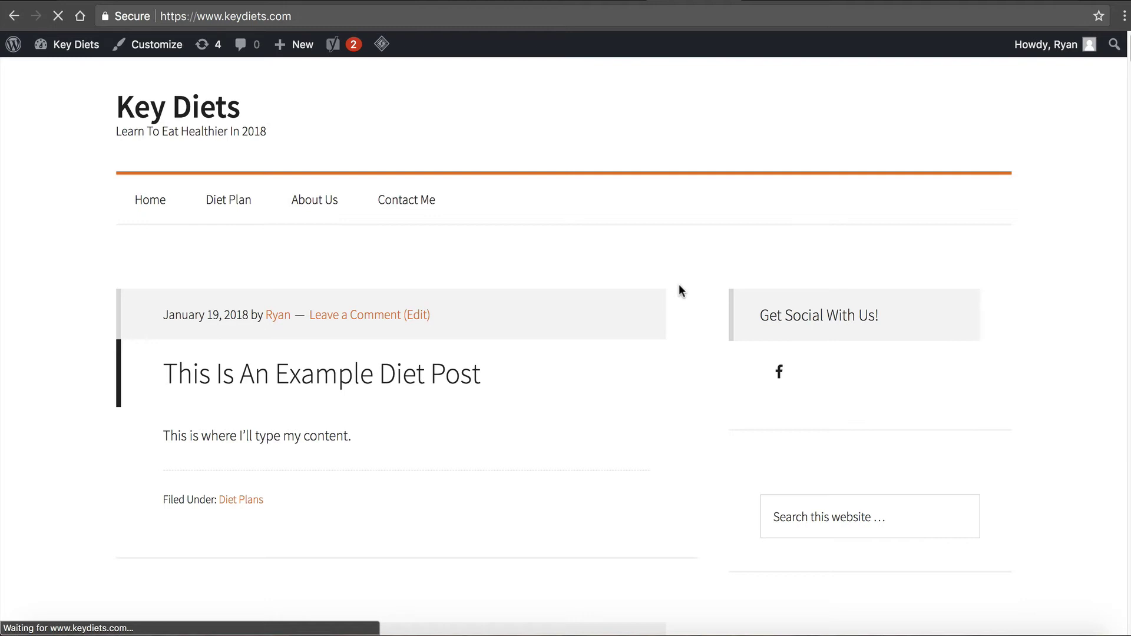
click(278, 380)
scroll(575, 163, down, 10)
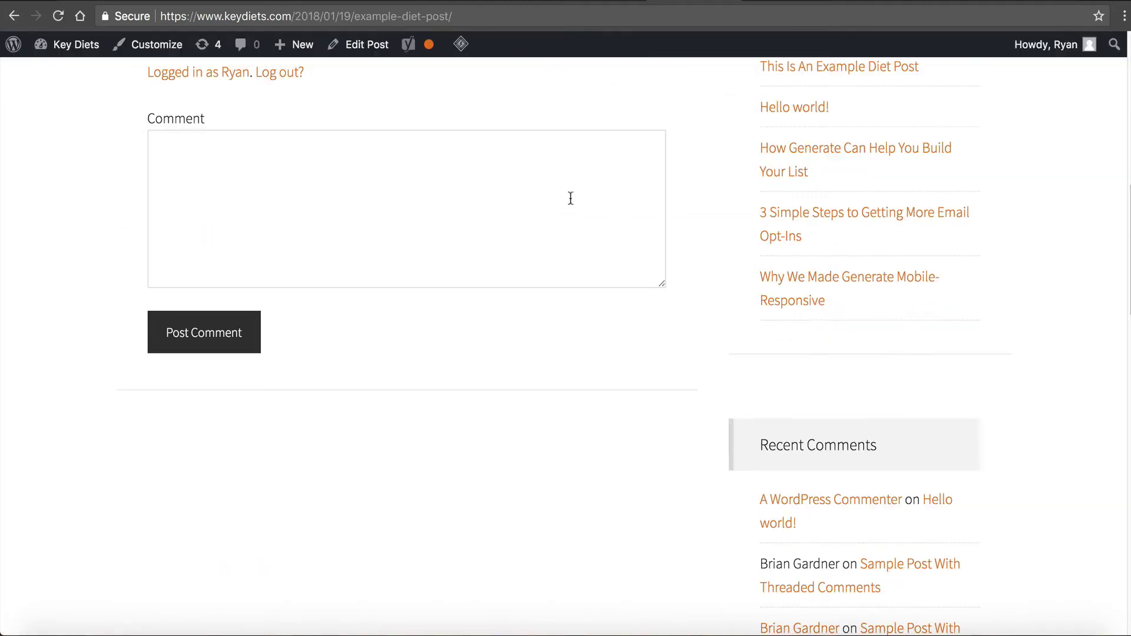
scroll(571, 198, down, 8)
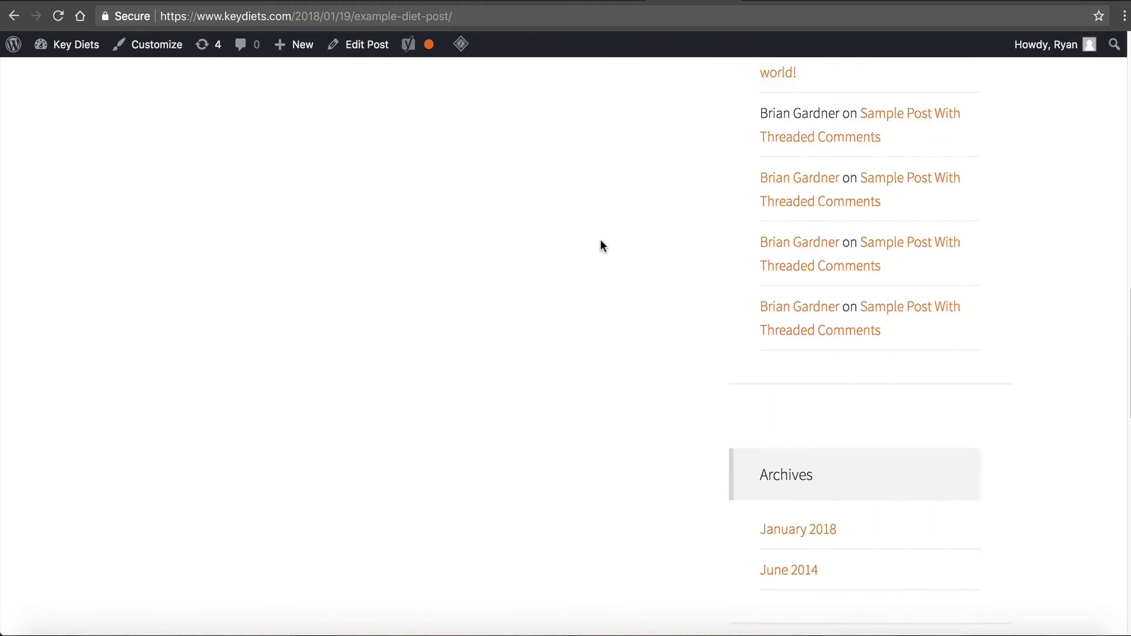
Step: Look over the rest of the example diet post page, and open the installed plugins list in the WordPress admin
scroll(598, 241, up, 13)
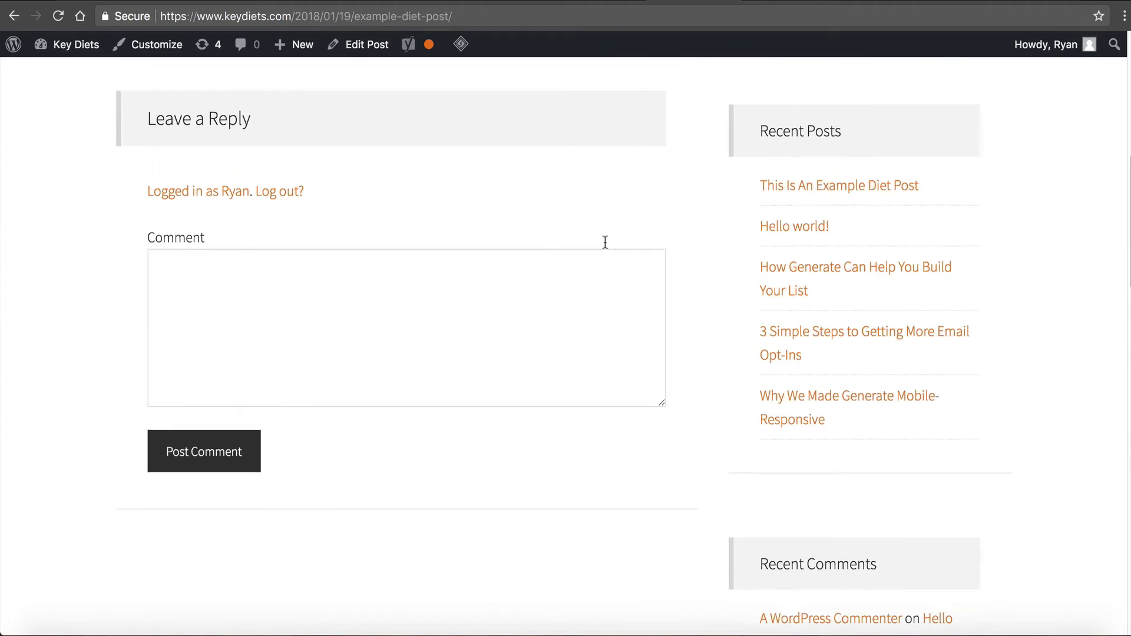
scroll(610, 238, up, 6)
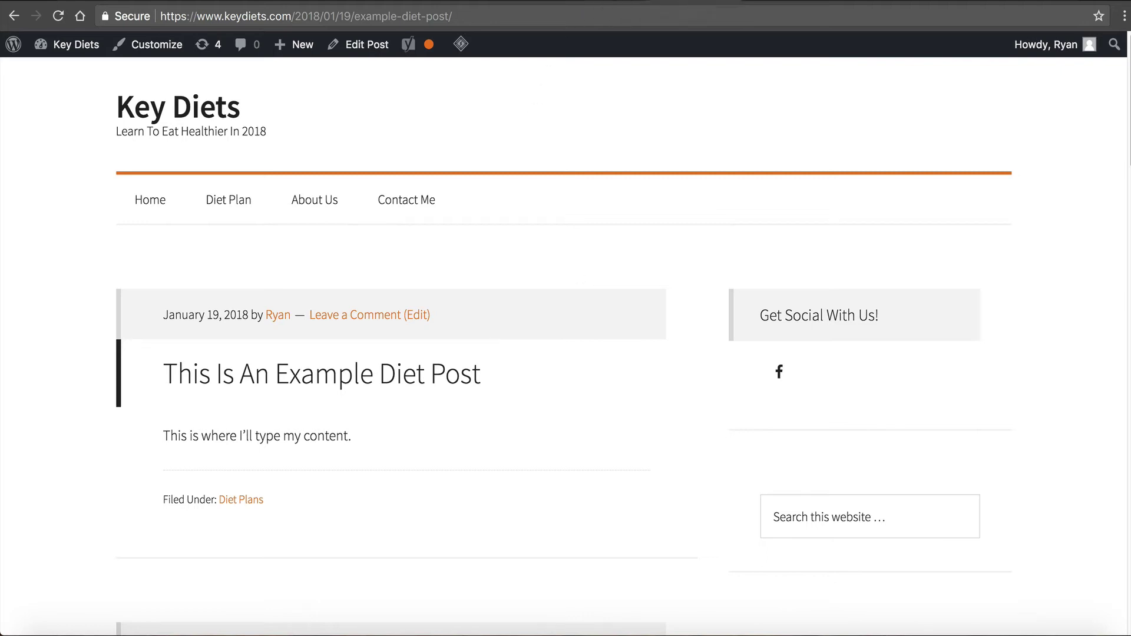
click(669, 0)
mouse_move(83, 347)
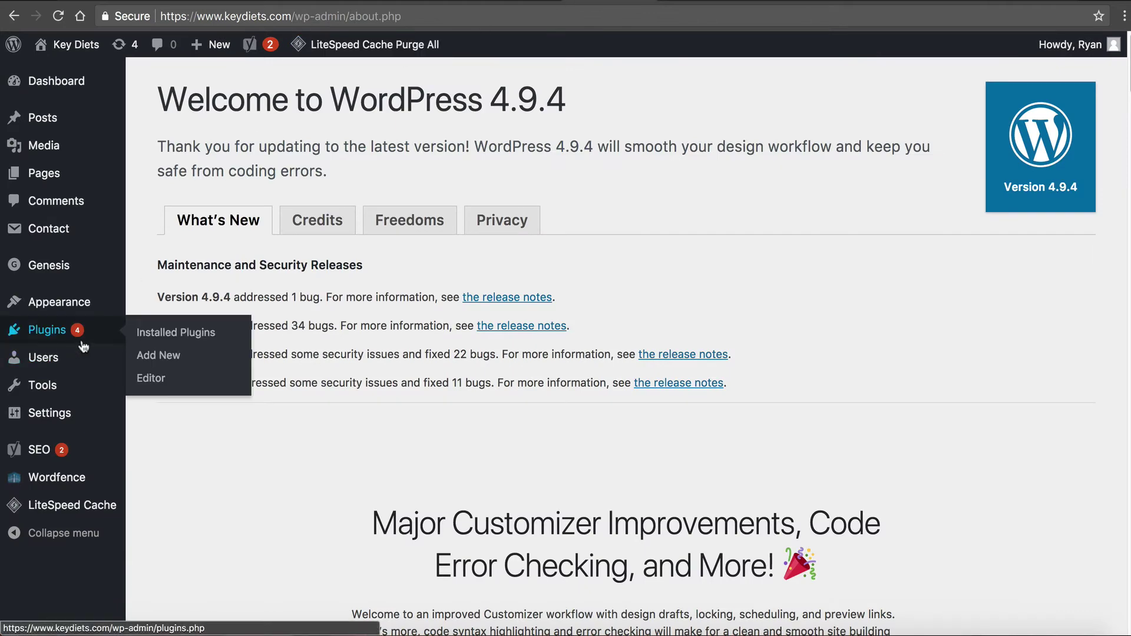
click(175, 340)
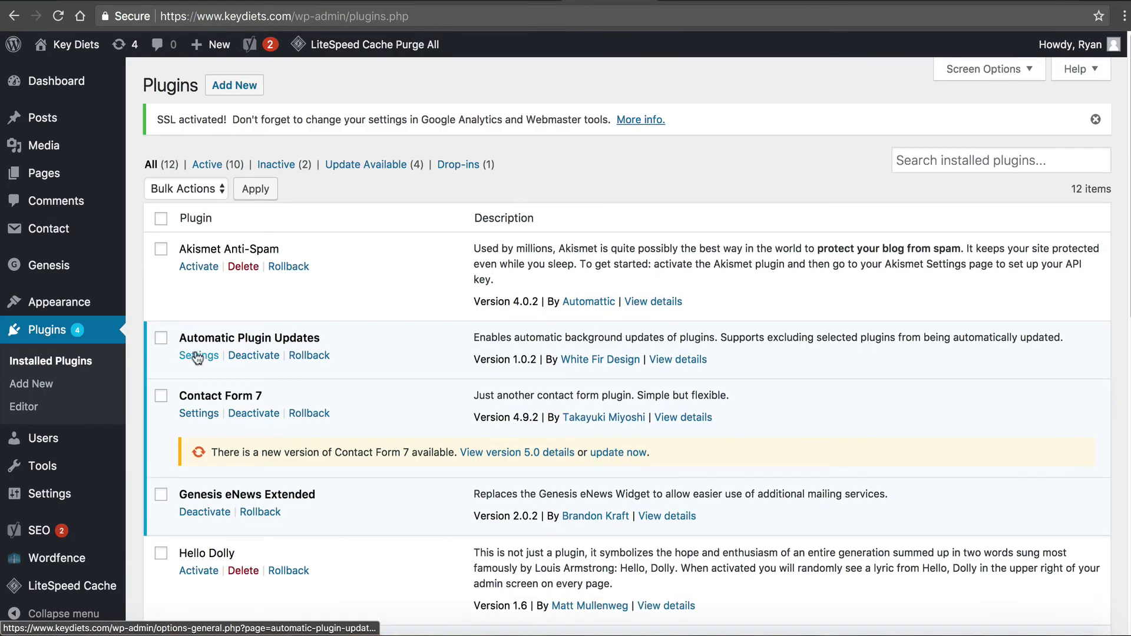
Step: Open the WordPress updates page, select all plugins with new versions and update them
mouse_move(53, 62)
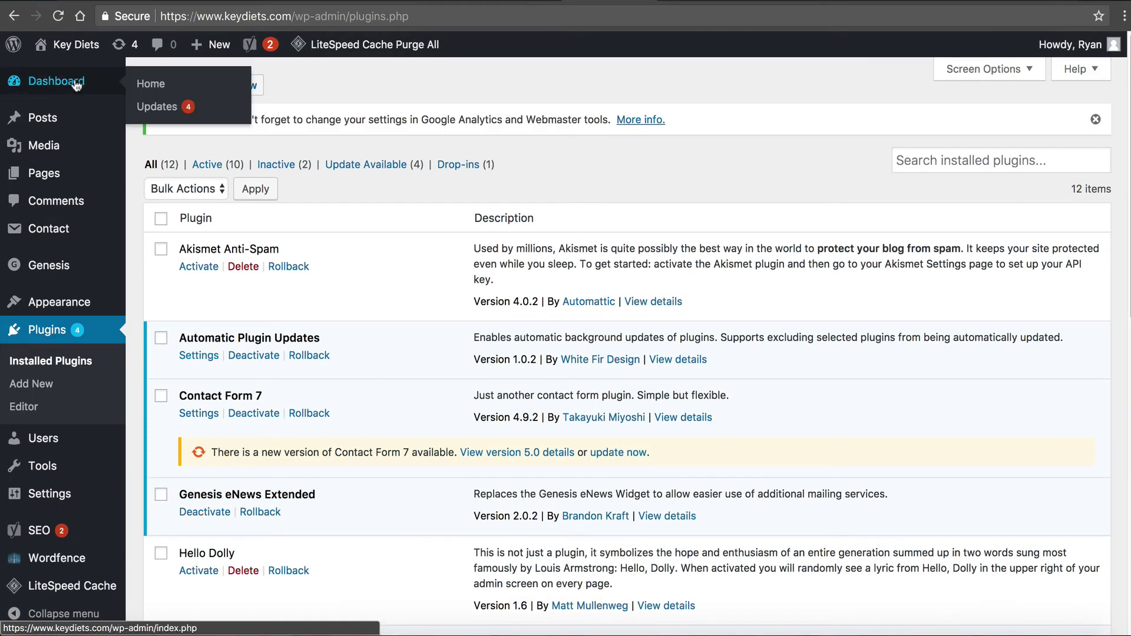
click(157, 106)
scroll(284, 349, down, 5)
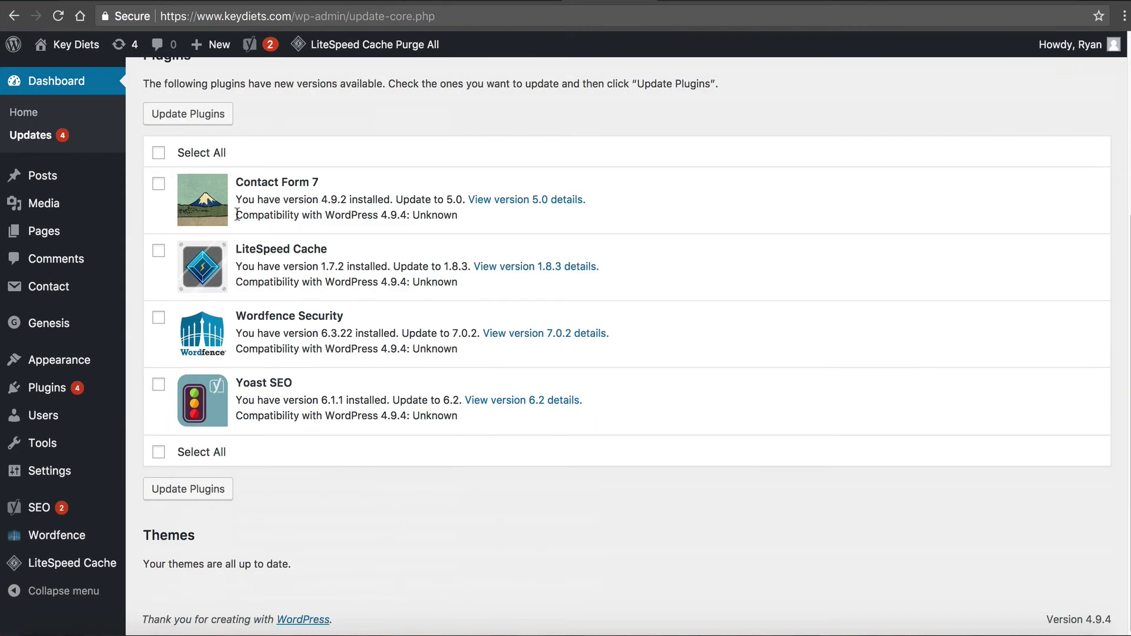
click(159, 152)
click(222, 113)
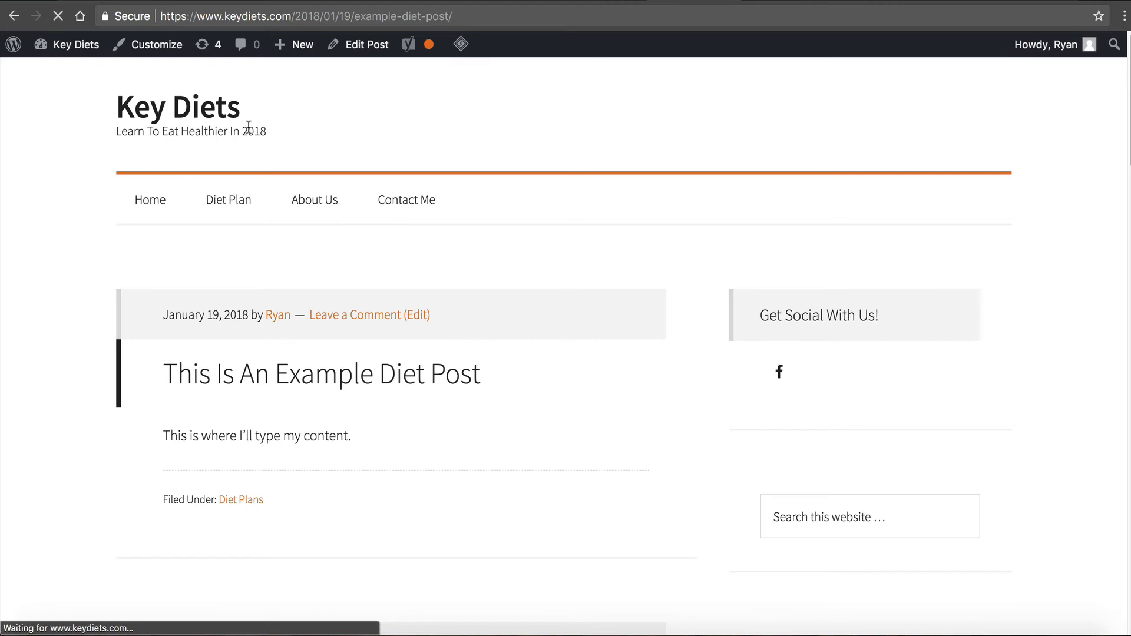
Step: Check the live site's Diet Plan, About Us and Contact Me pages, including the contact form
click(212, 202)
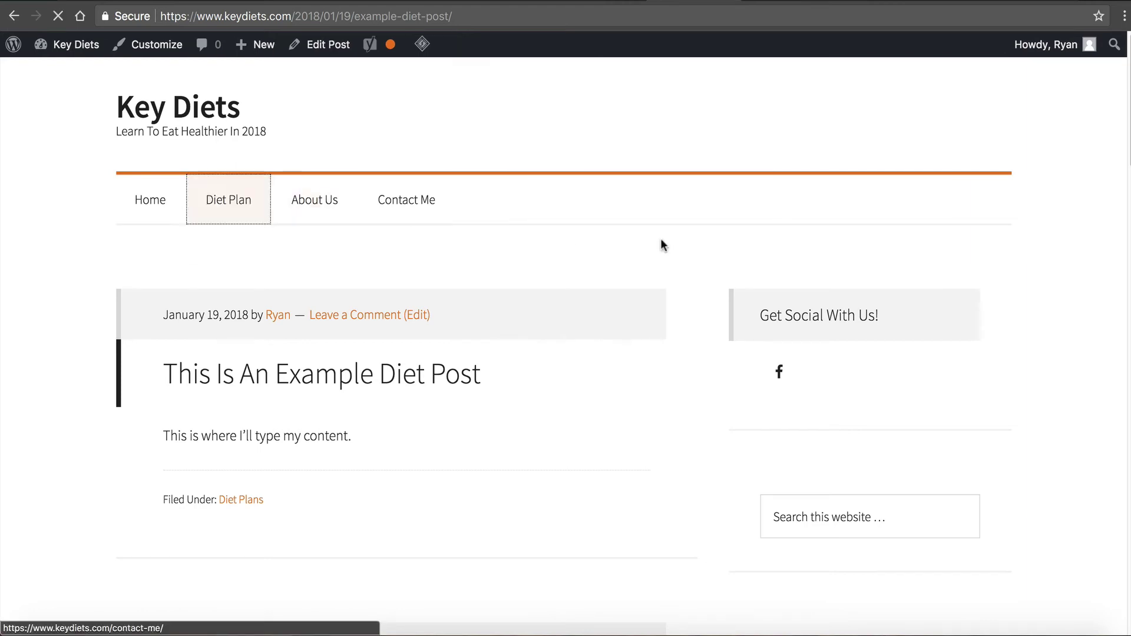
click(352, 206)
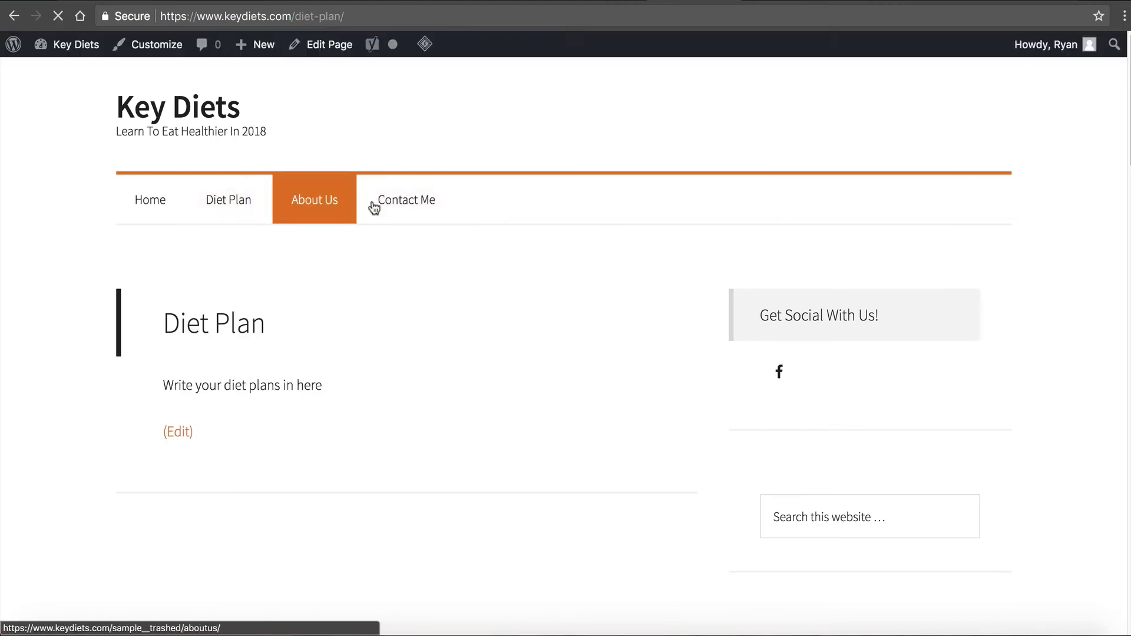
click(406, 200)
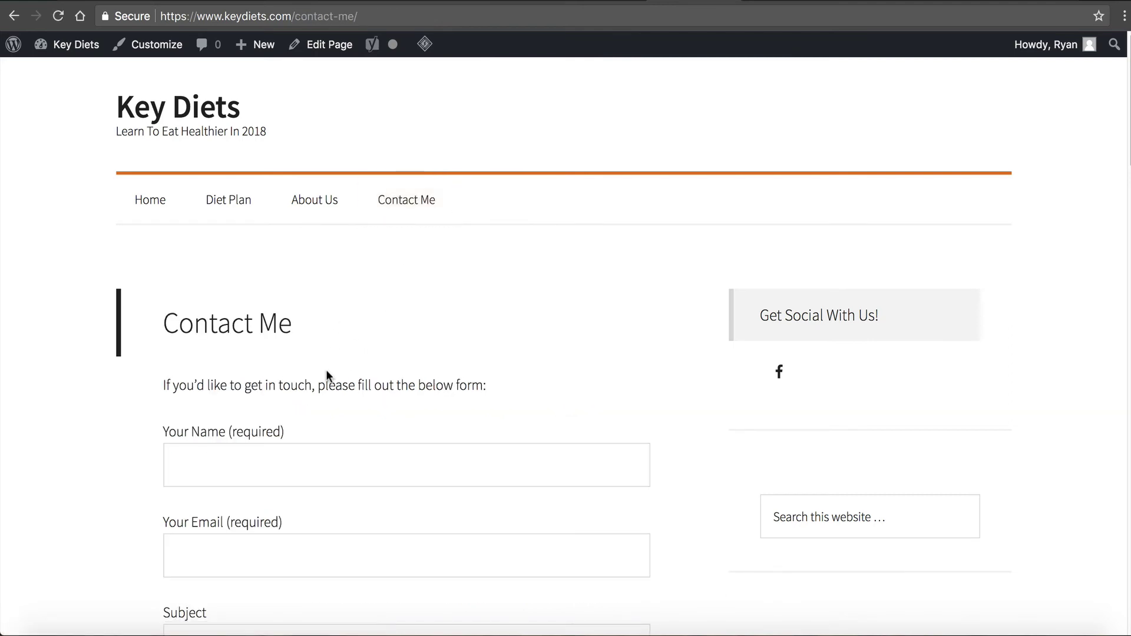
scroll(336, 354, down, 5)
scroll(345, 407, up, 5)
Step: Return to the WordPress dashboard home and enable automatic updates for Wordfence
click(585, 1)
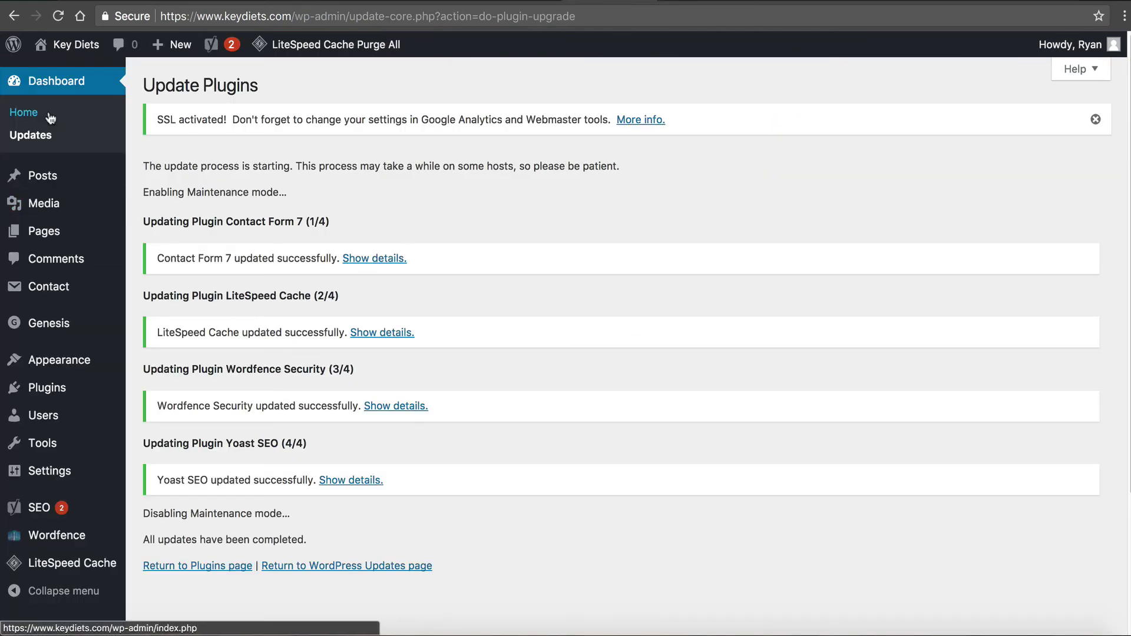
click(24, 112)
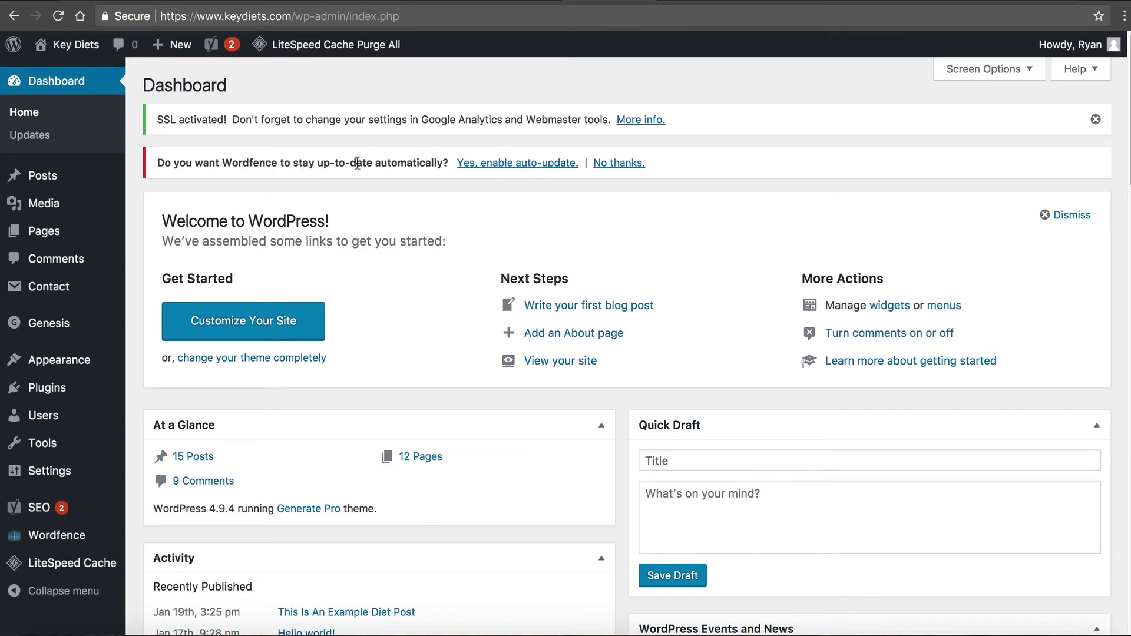
click(467, 165)
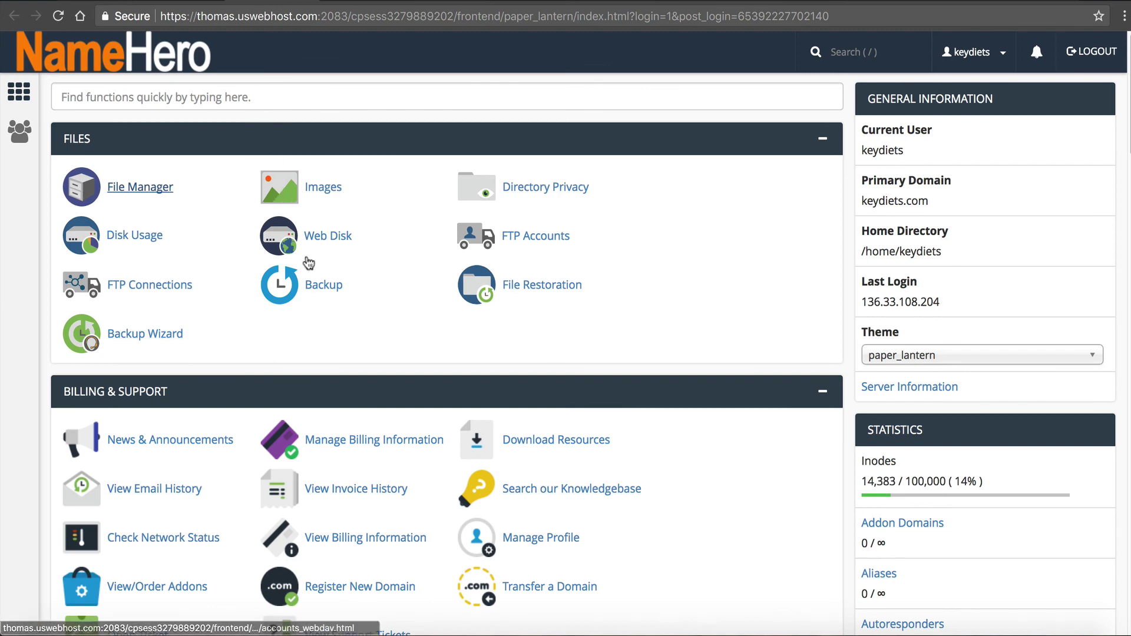
Step: Switch to cPanel, open the full website backup form and review the backup destination options, keeping Home Directory
click(326, 288)
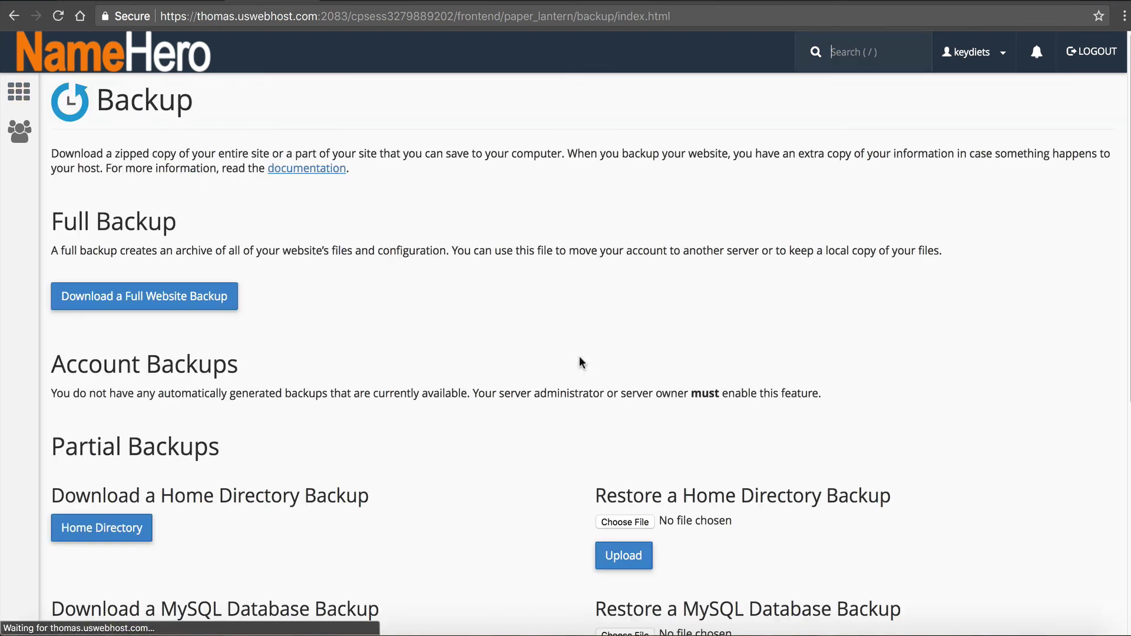
click(233, 298)
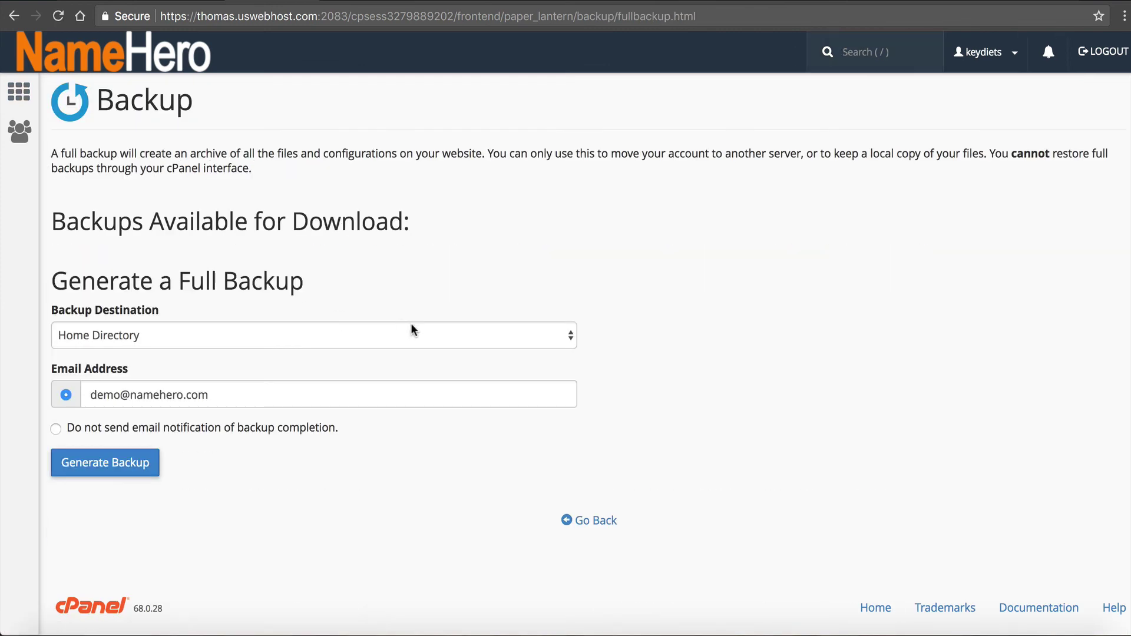
click(113, 335)
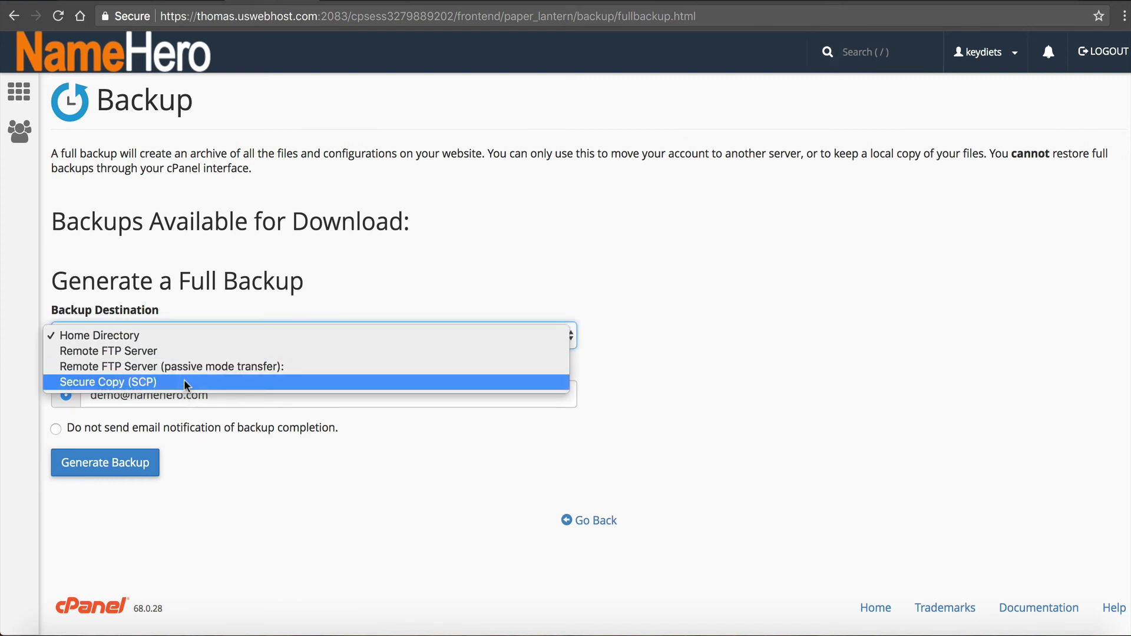
click(378, 294)
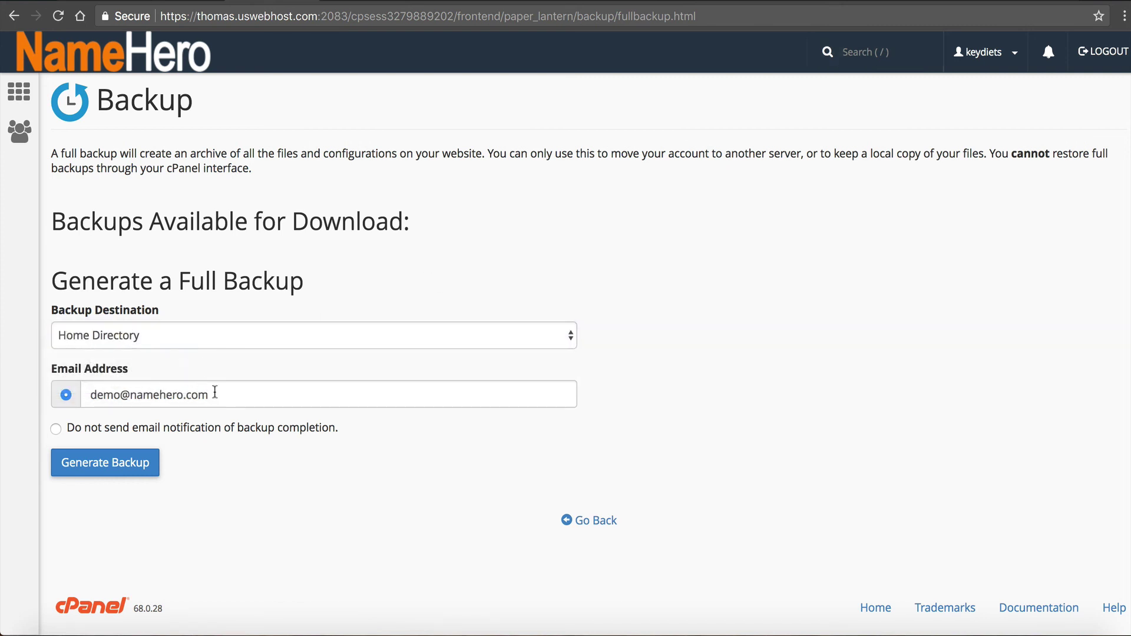